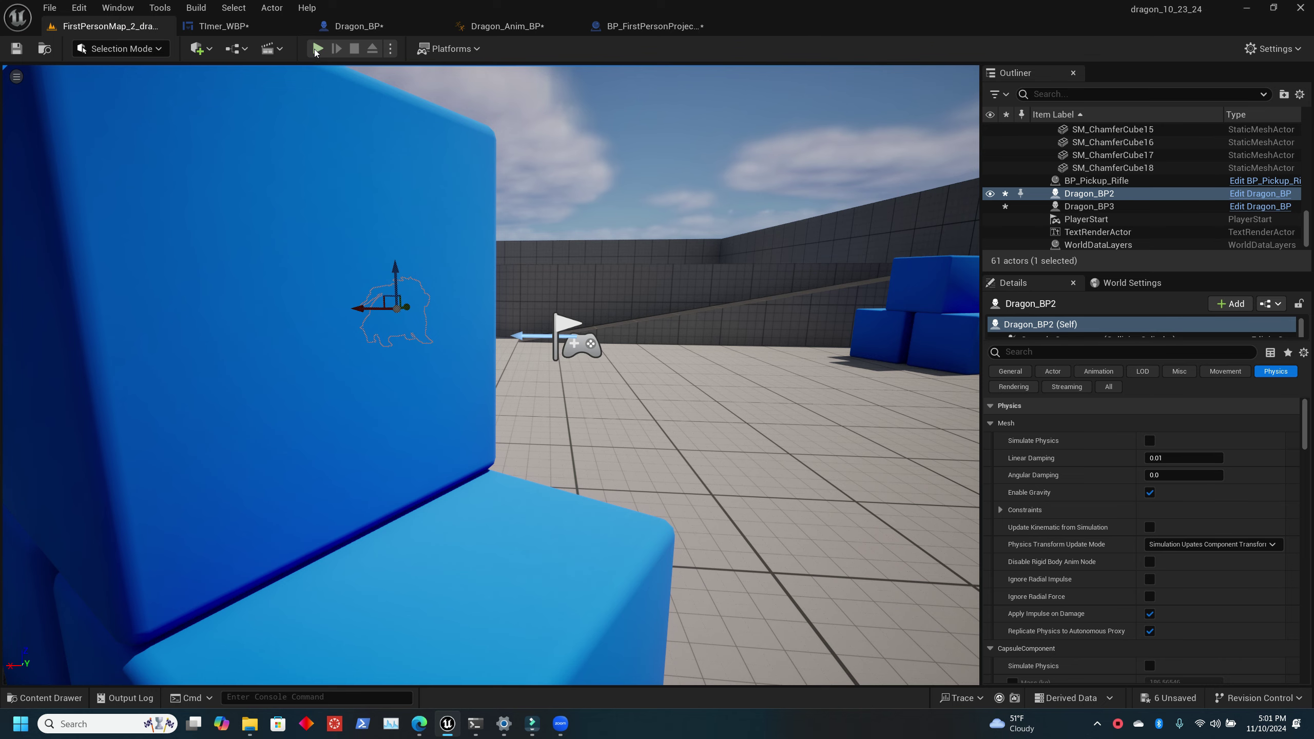
# - Play-test the level, walking to the rifle and firing projectiles at the dragon and blue cubes
pyautogui.click(316, 49)
pyautogui.click(554, 446)
pyautogui.press('w')
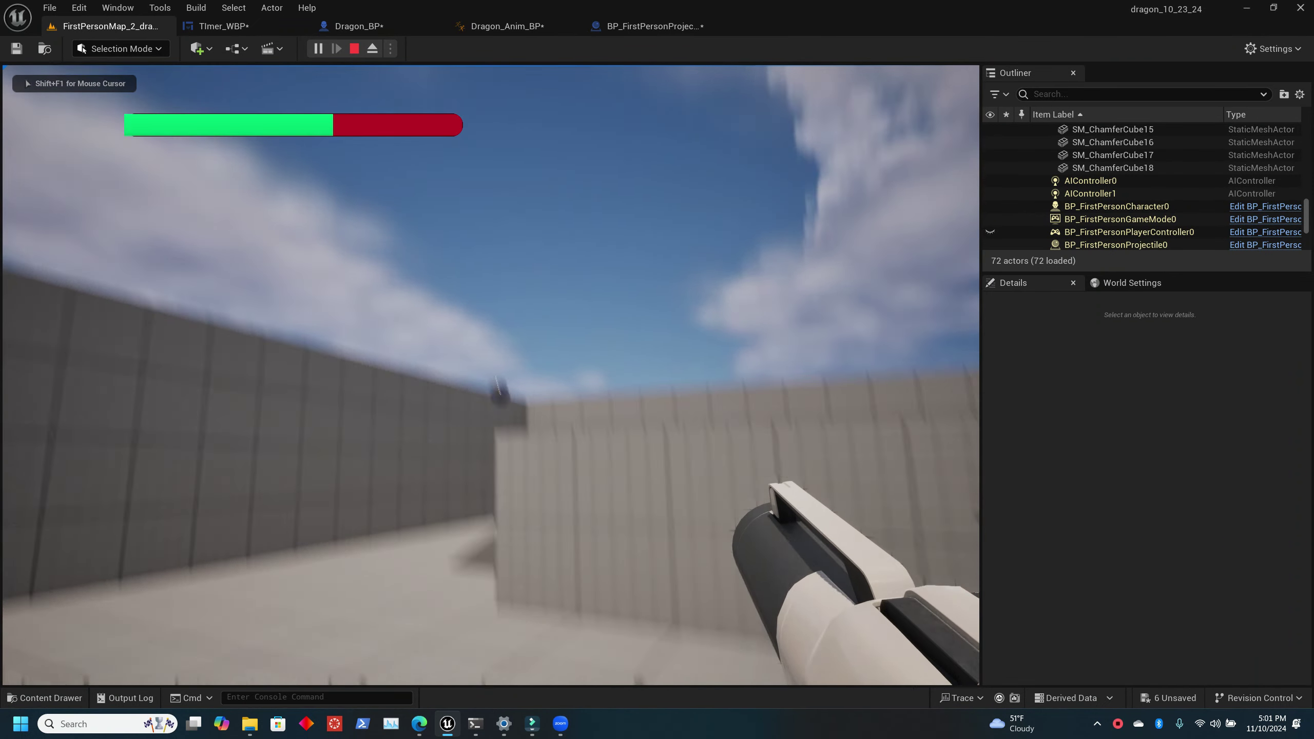
pyautogui.click(491, 374)
pyautogui.click(490, 374)
pyautogui.click(490, 374)
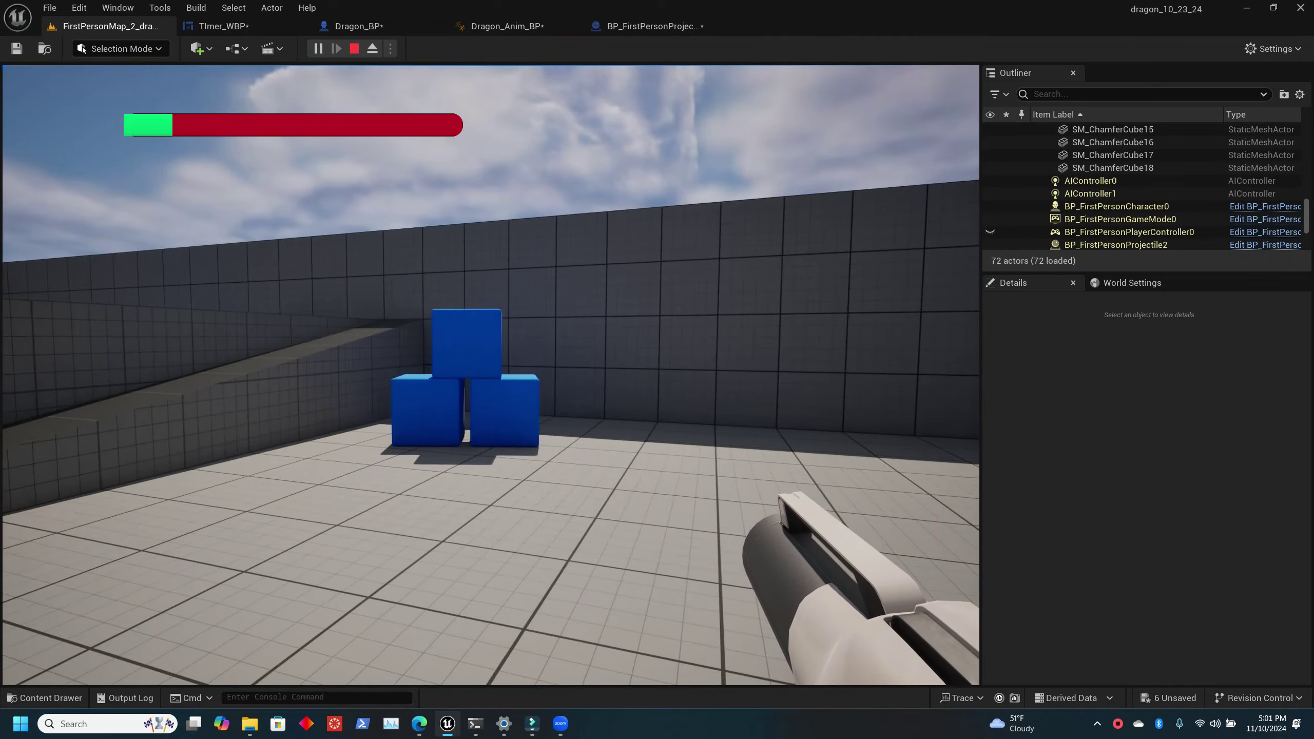
pyautogui.click(491, 374)
pyautogui.click(491, 374)
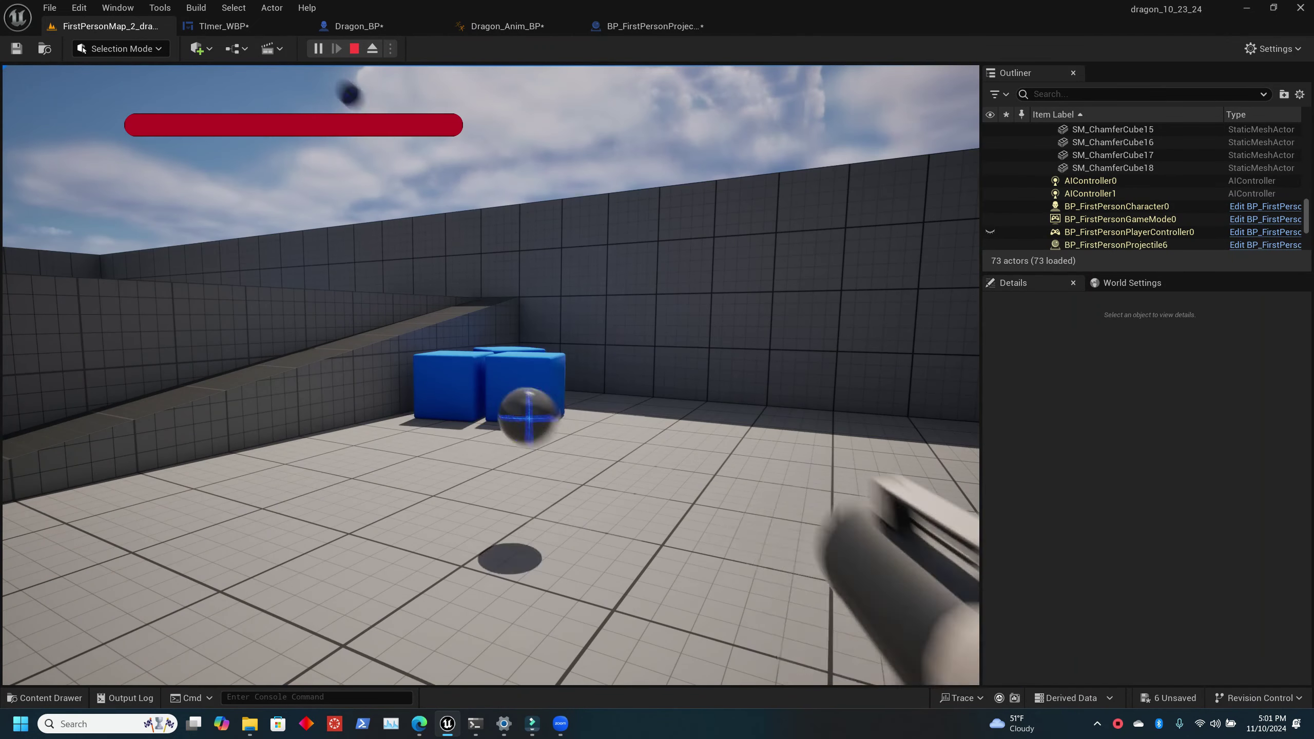
pyautogui.click(490, 374)
pyautogui.press('w')
pyautogui.press('w')
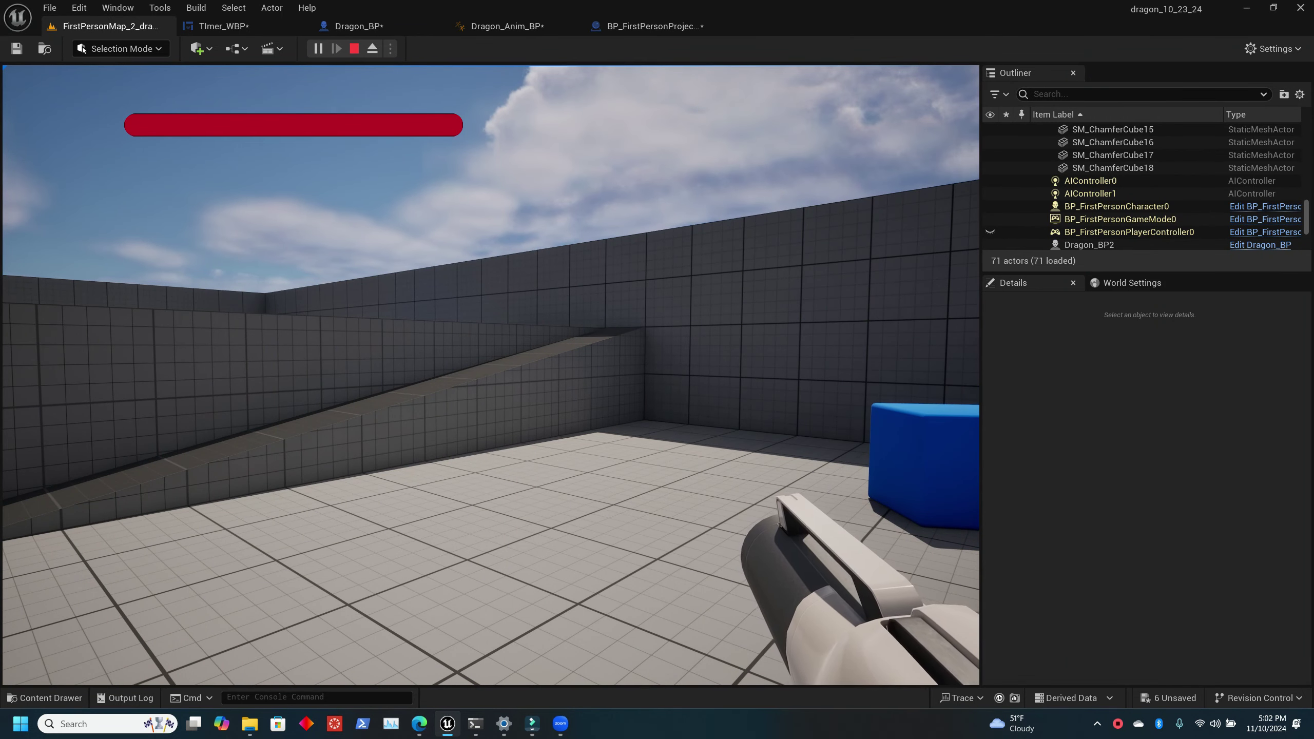
pyautogui.press('Escape')
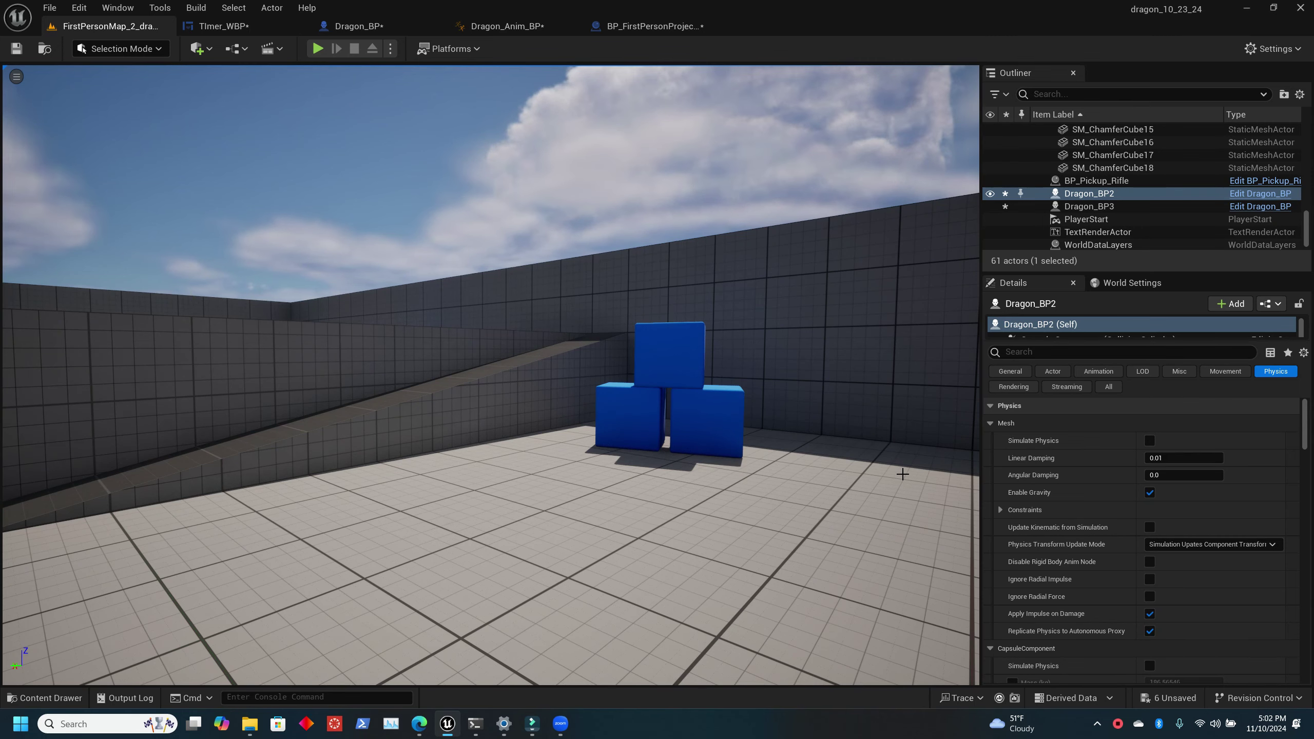
# - Open BP_FirstPersonProjectile from the Content Drawer using a 'project' search
pyautogui.click(903, 475)
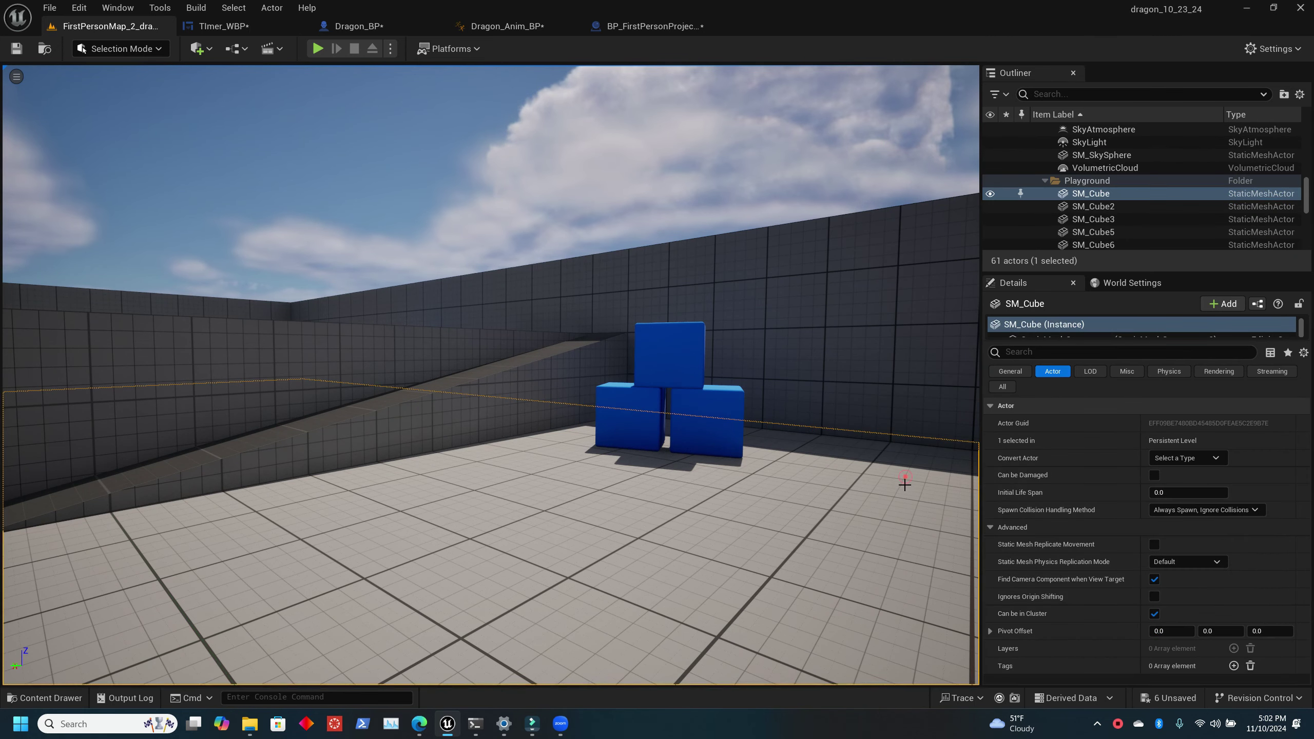
pyautogui.hotkey('ctrl', 'space')
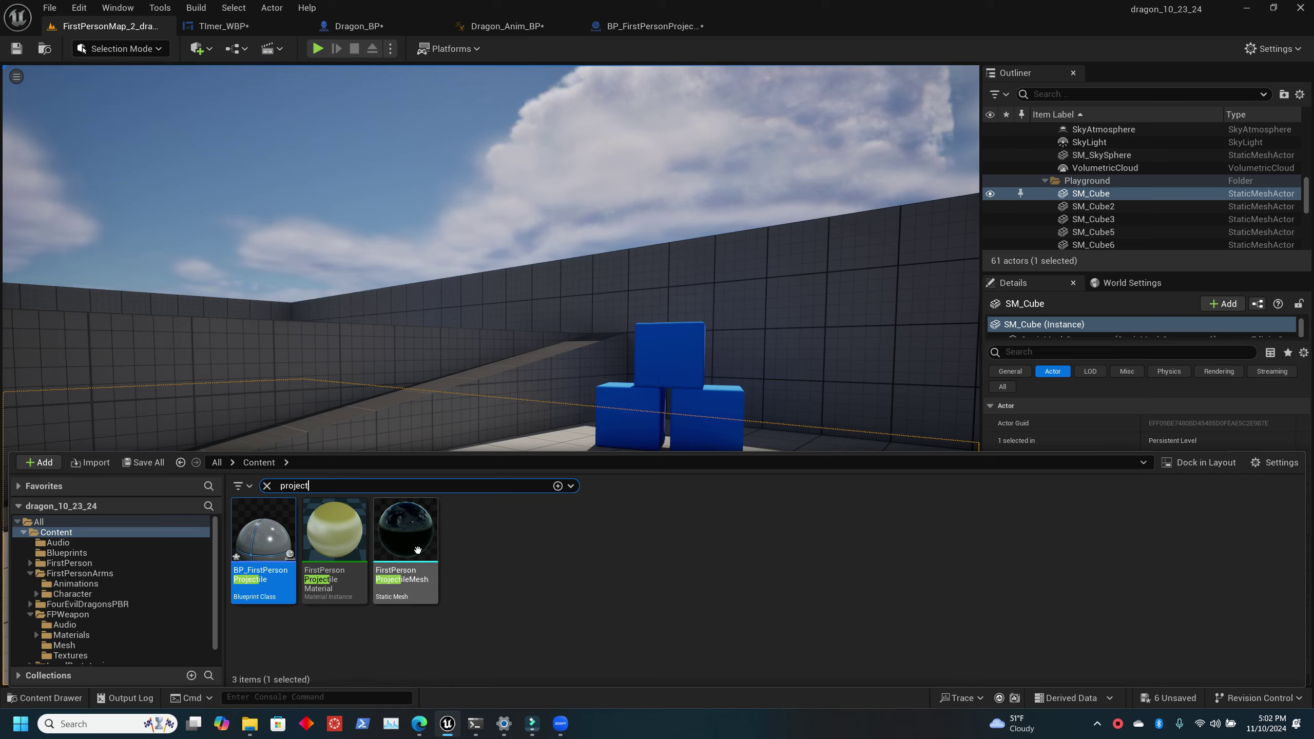
pyautogui.doubleClick(267, 541)
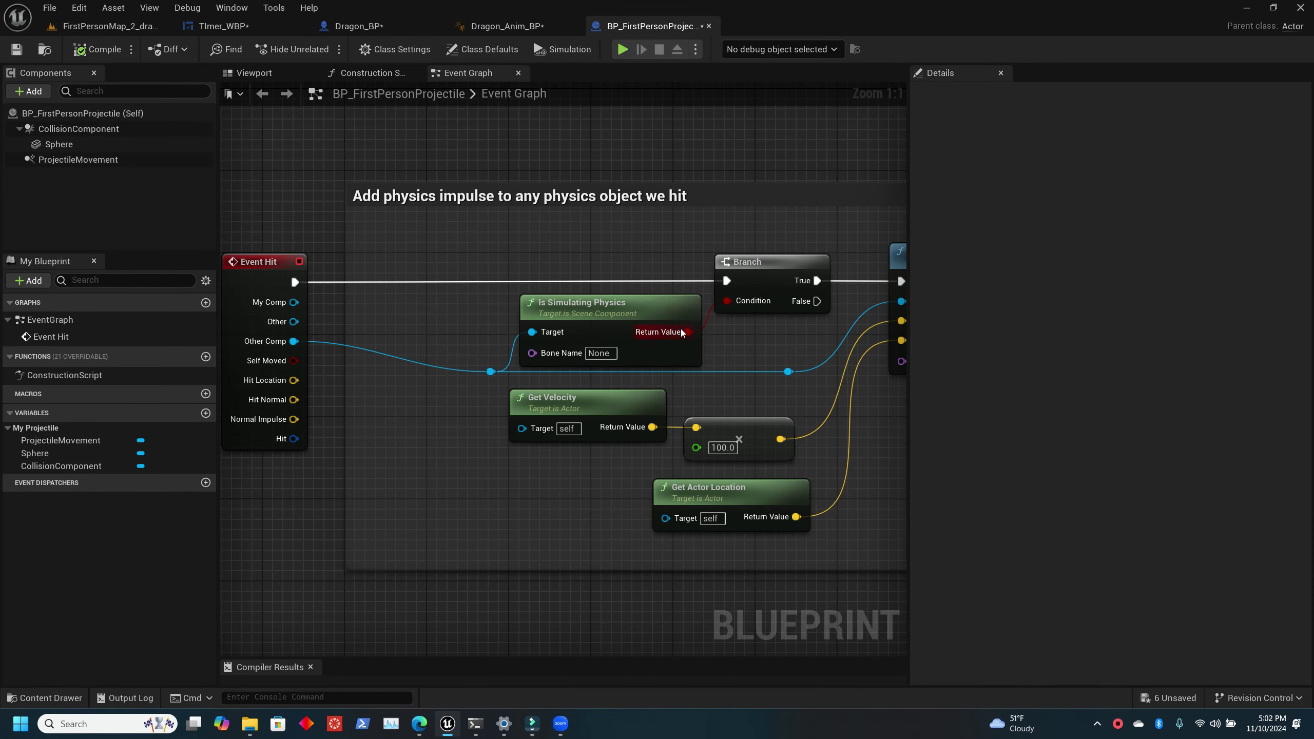
# - Frame the hit logic: Event Hit, Add Impulse at Location and Destroy Actor nodes
pyautogui.scroll(2, 530, 318)
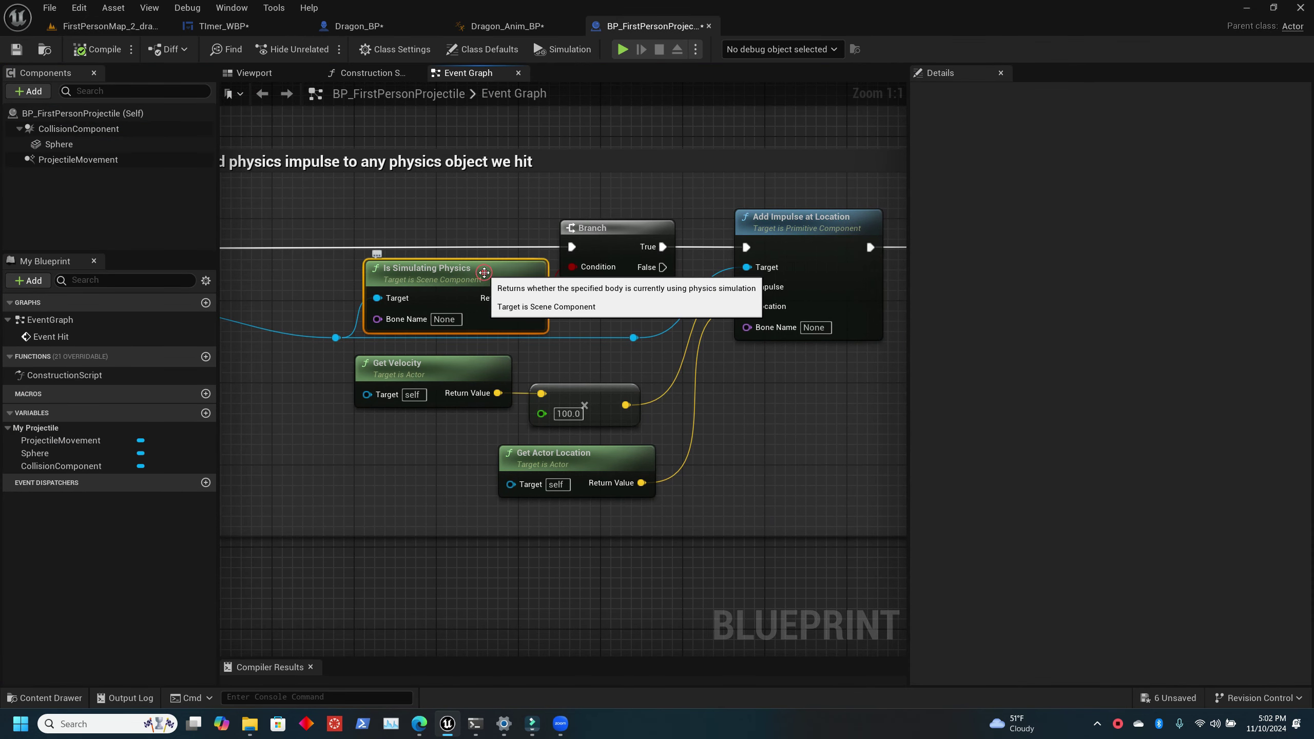
pyautogui.click(371, 305)
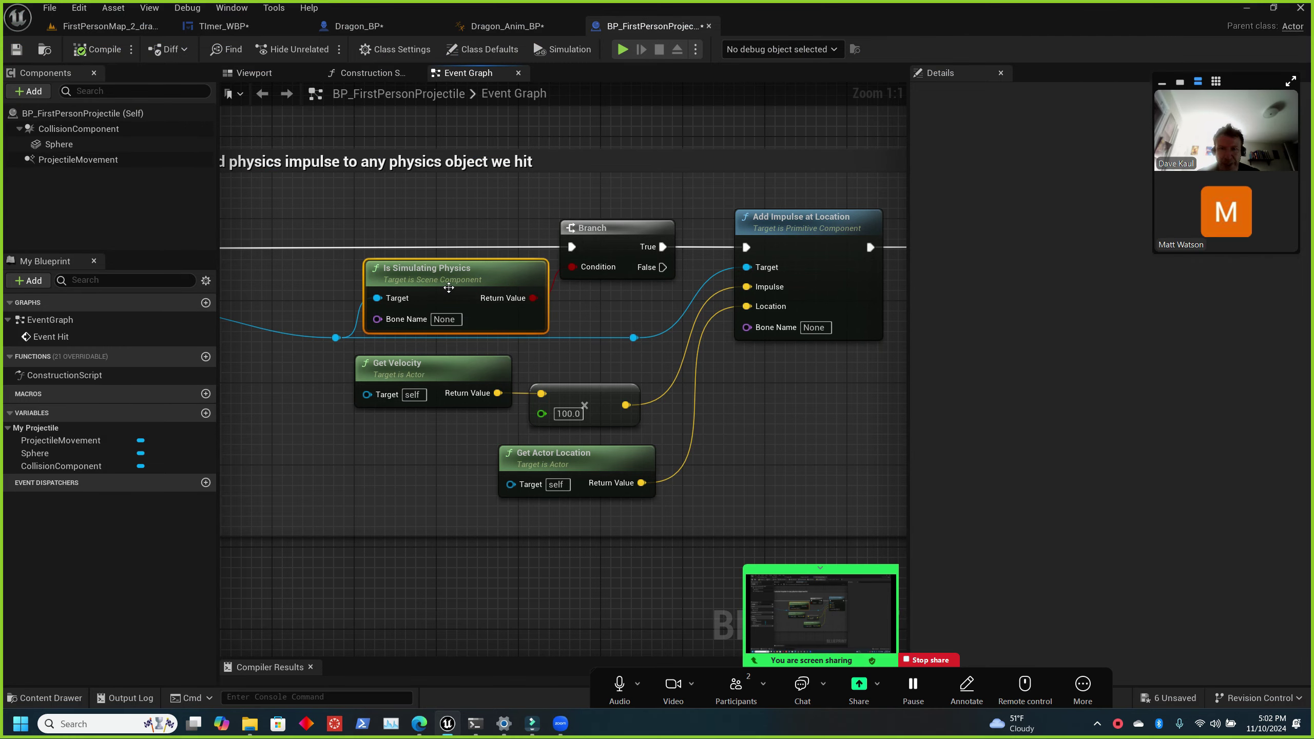
pyautogui.moveTo(463, 206); pyautogui.dragTo(668, 222, button='right')
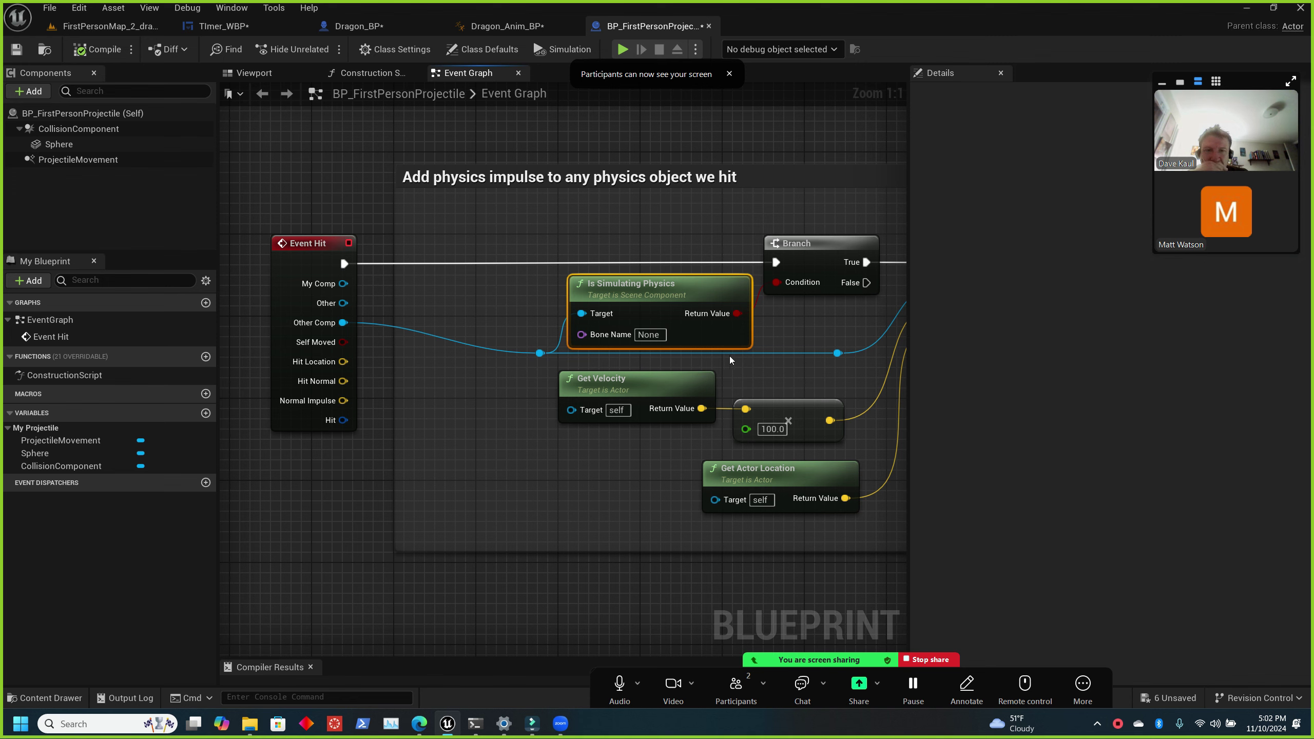
pyautogui.moveTo(838, 353); pyautogui.dragTo(573, 337, button='right')
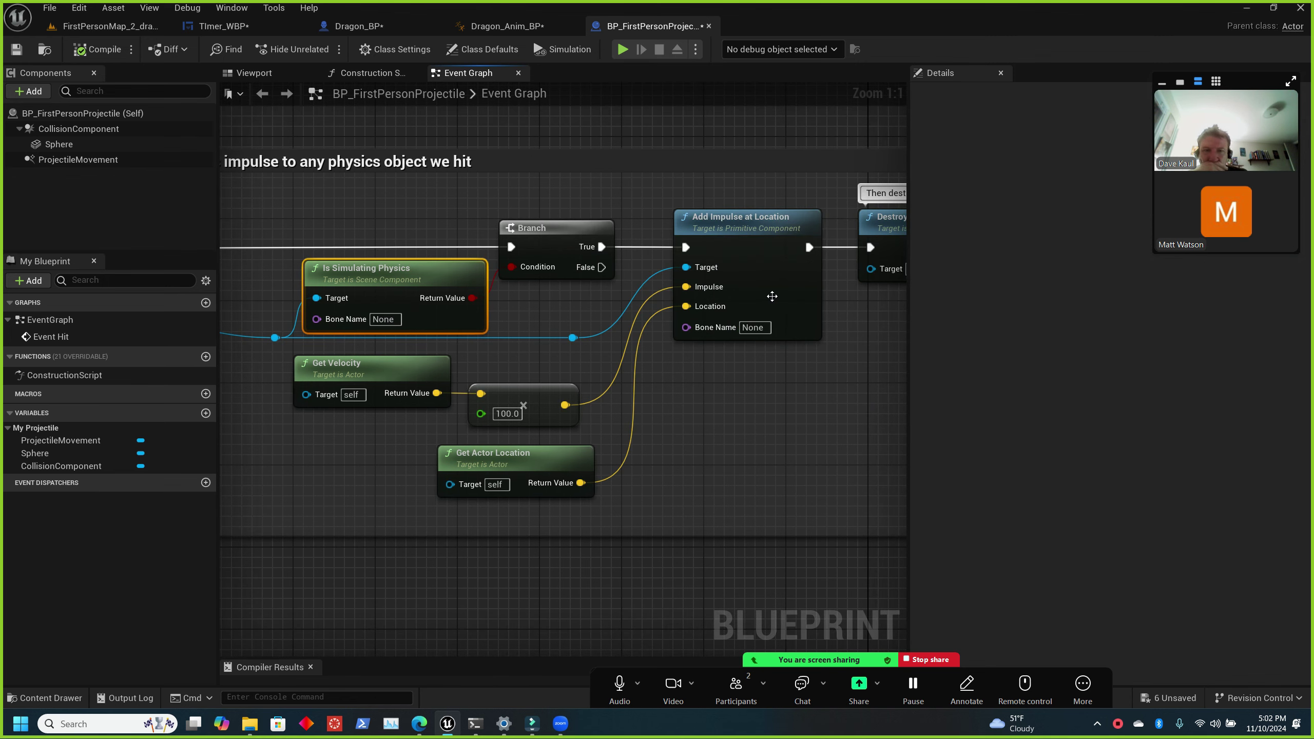
pyautogui.moveTo(911, 304); pyautogui.dragTo(1100, 303)
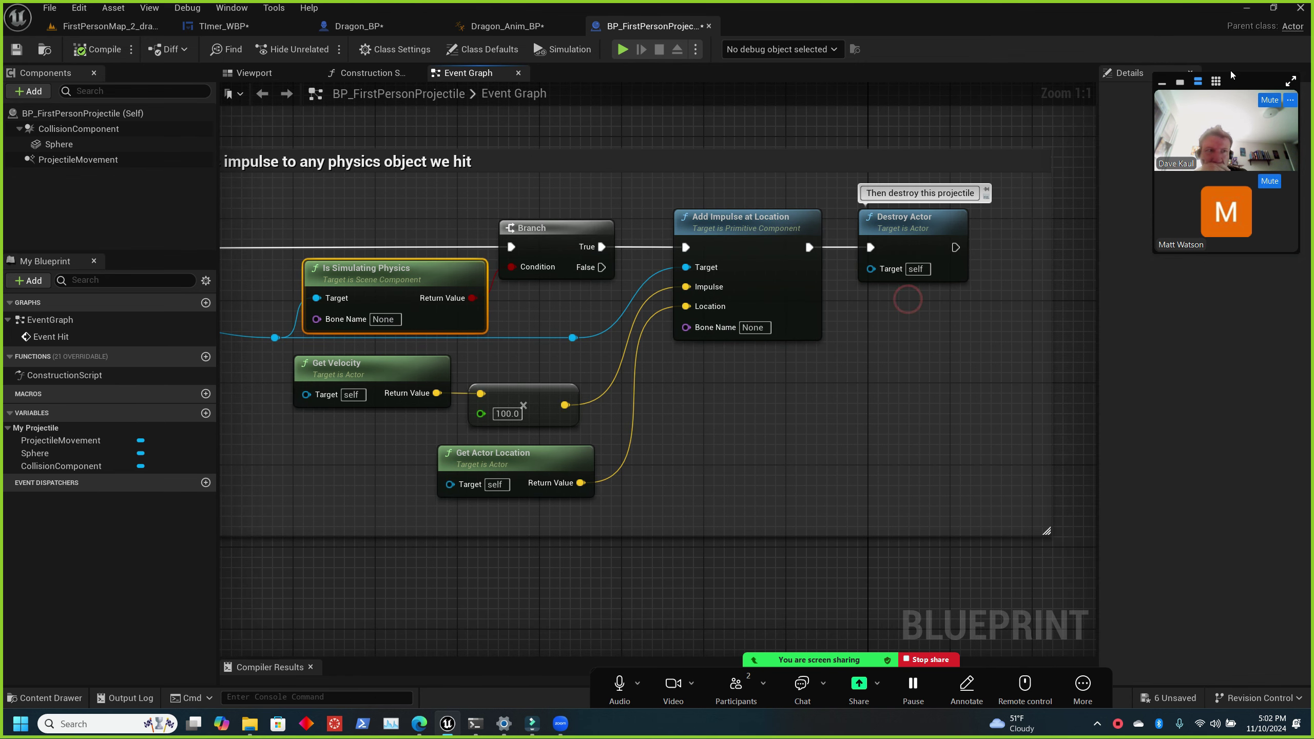
pyautogui.moveTo(1250, 78); pyautogui.dragTo(1099, 376)
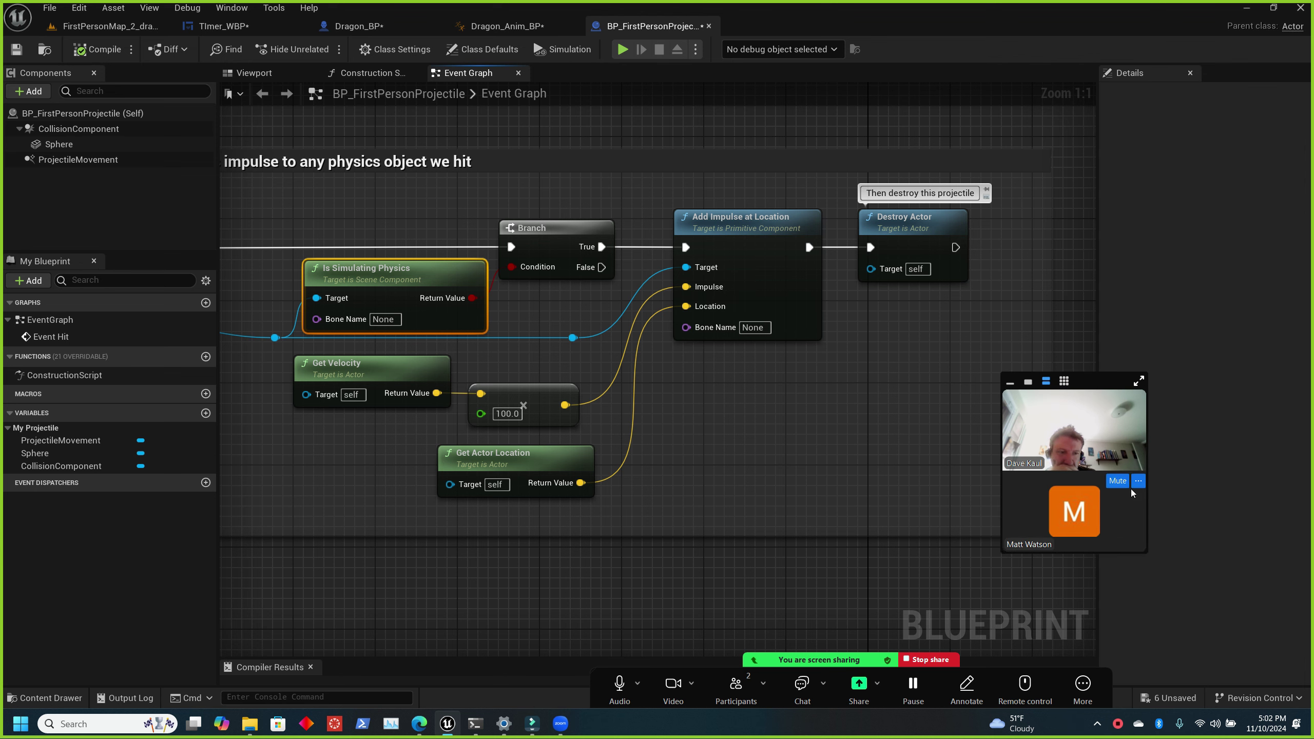
pyautogui.click(1028, 381)
pyautogui.moveTo(1066, 383); pyautogui.dragTo(1237, 585)
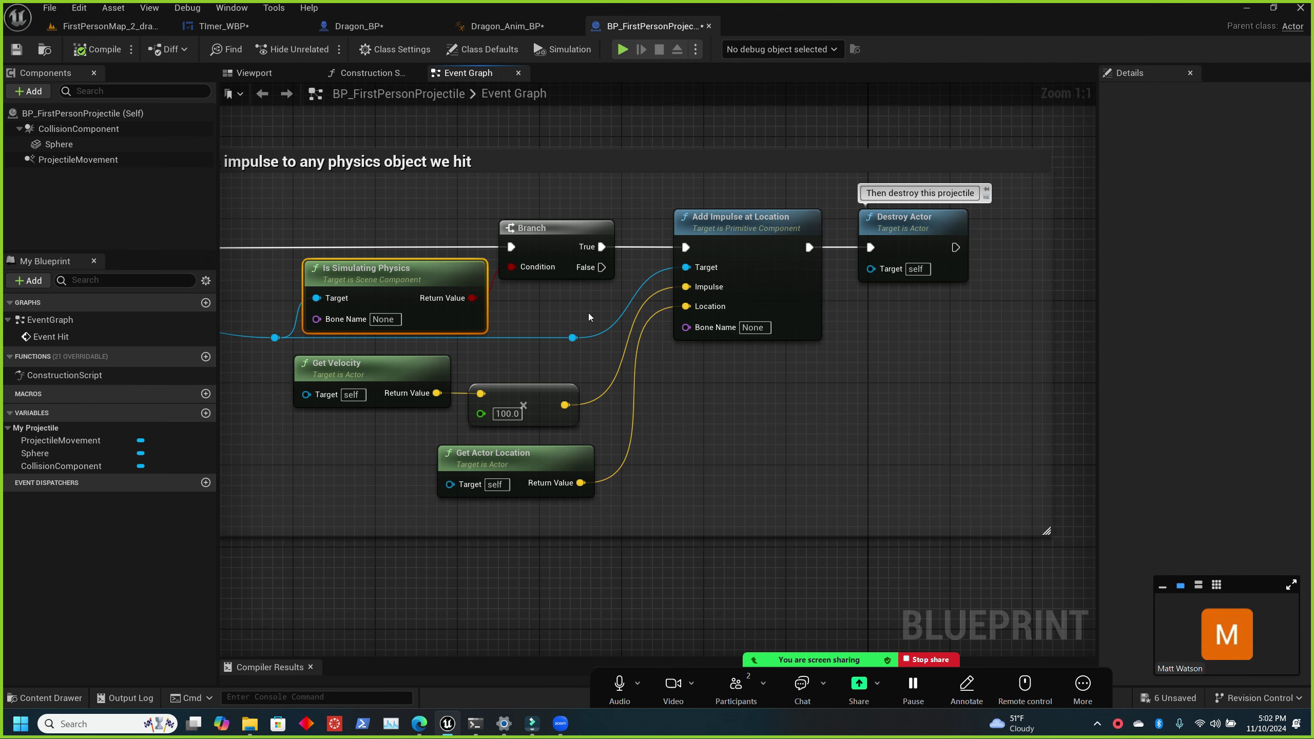
pyautogui.moveTo(698, 377); pyautogui.dragTo(894, 394, button='right')
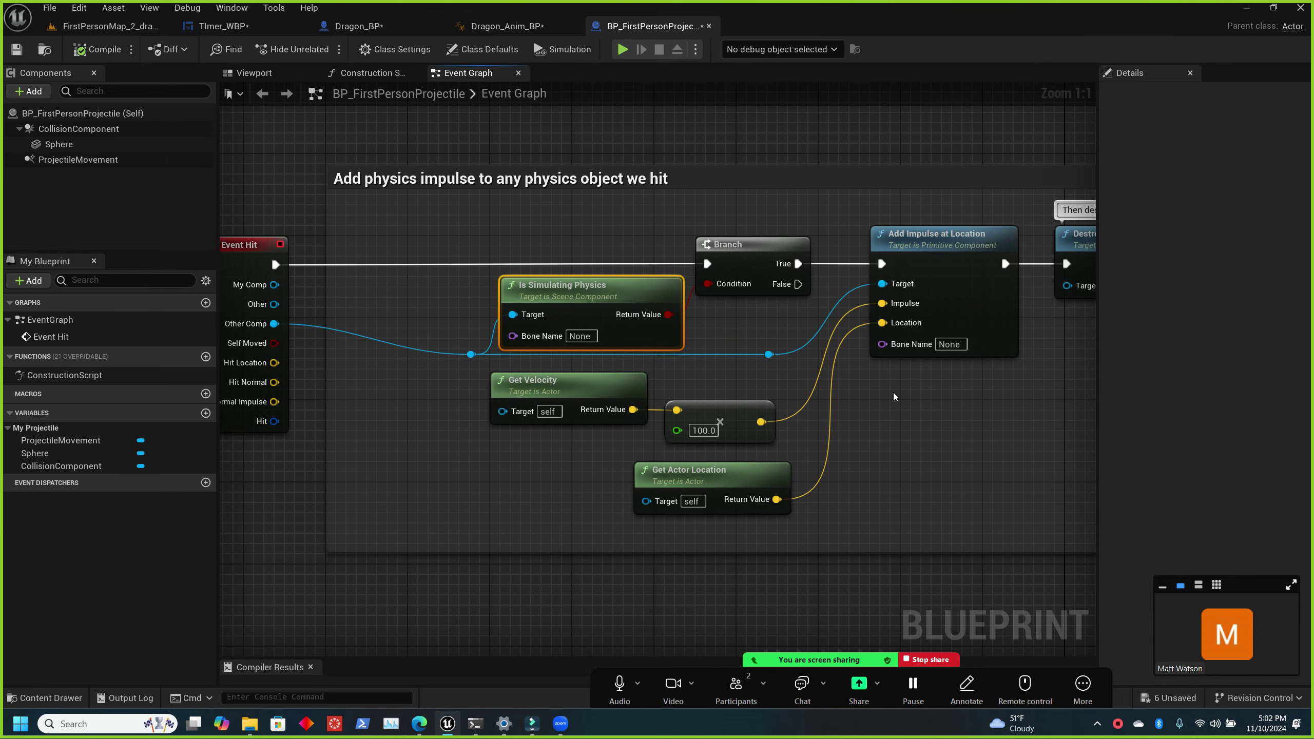
pyautogui.scroll(-2, 895, 390)
pyautogui.moveTo(895, 389); pyautogui.dragTo(814, 393, button='right')
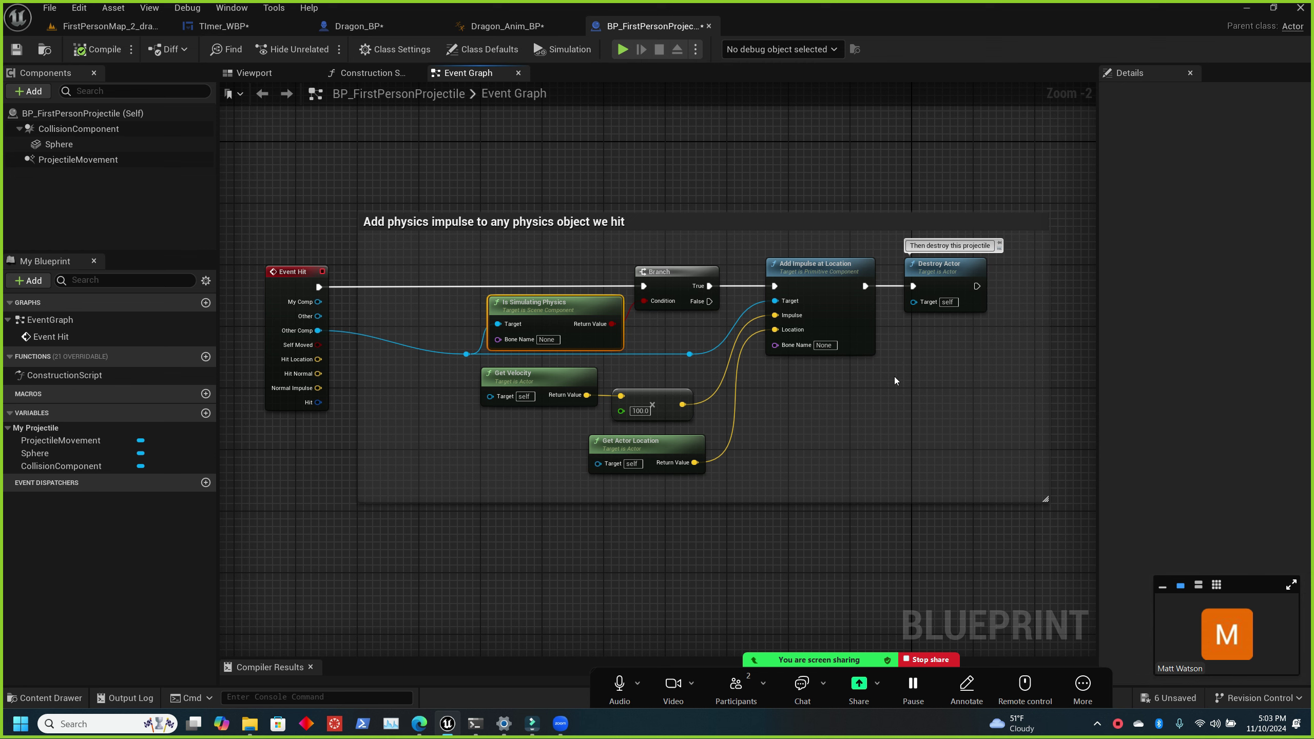
pyautogui.click(291, 278)
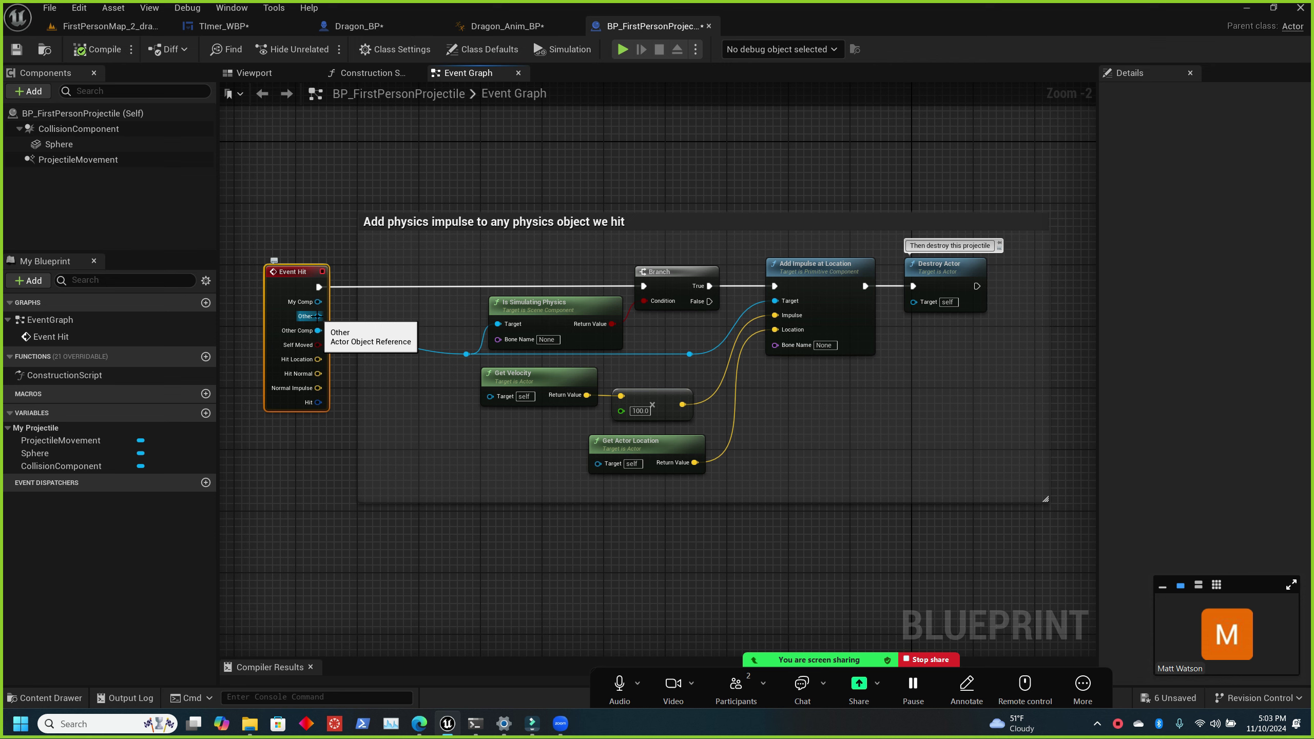
# - Add a Cast To Pawn node fed by Event Hit's Other pin, placed beside Event Hit
pyautogui.moveTo(318, 316); pyautogui.dragTo(439, 509)
pyautogui.write('cast to')
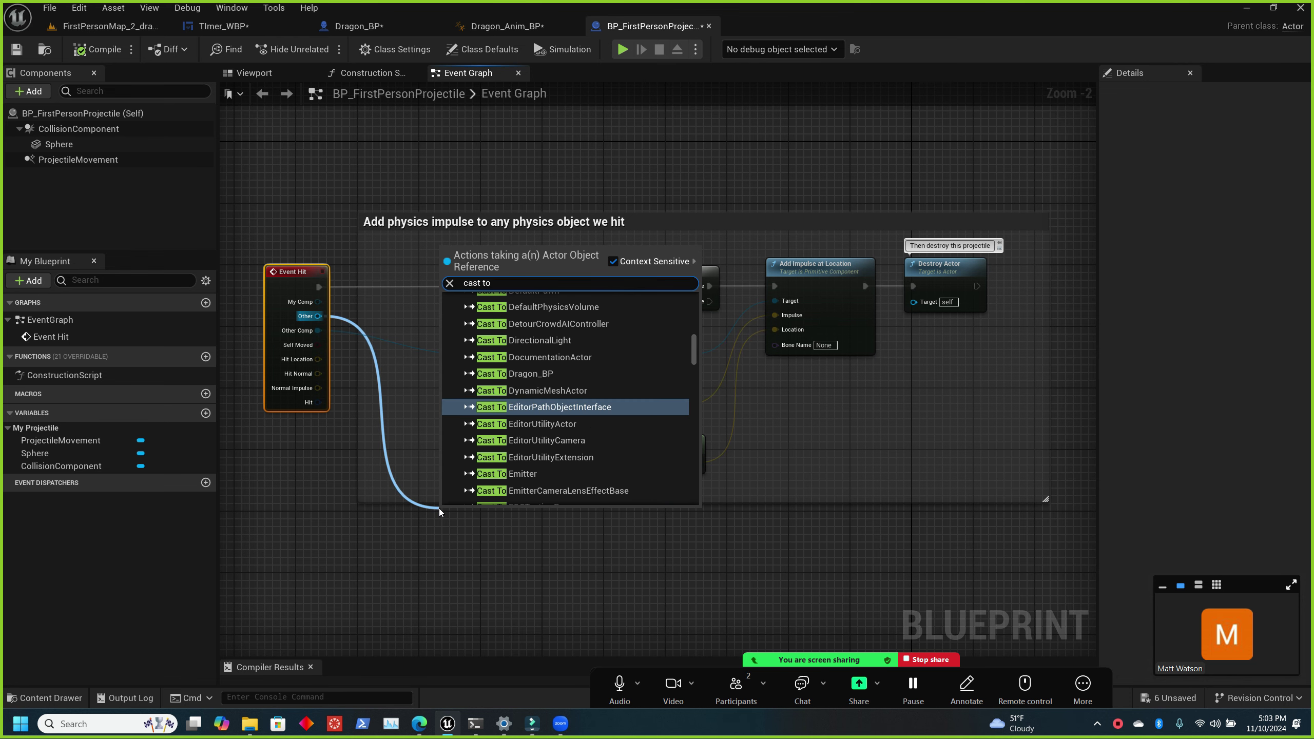
pyautogui.write(' pawn')
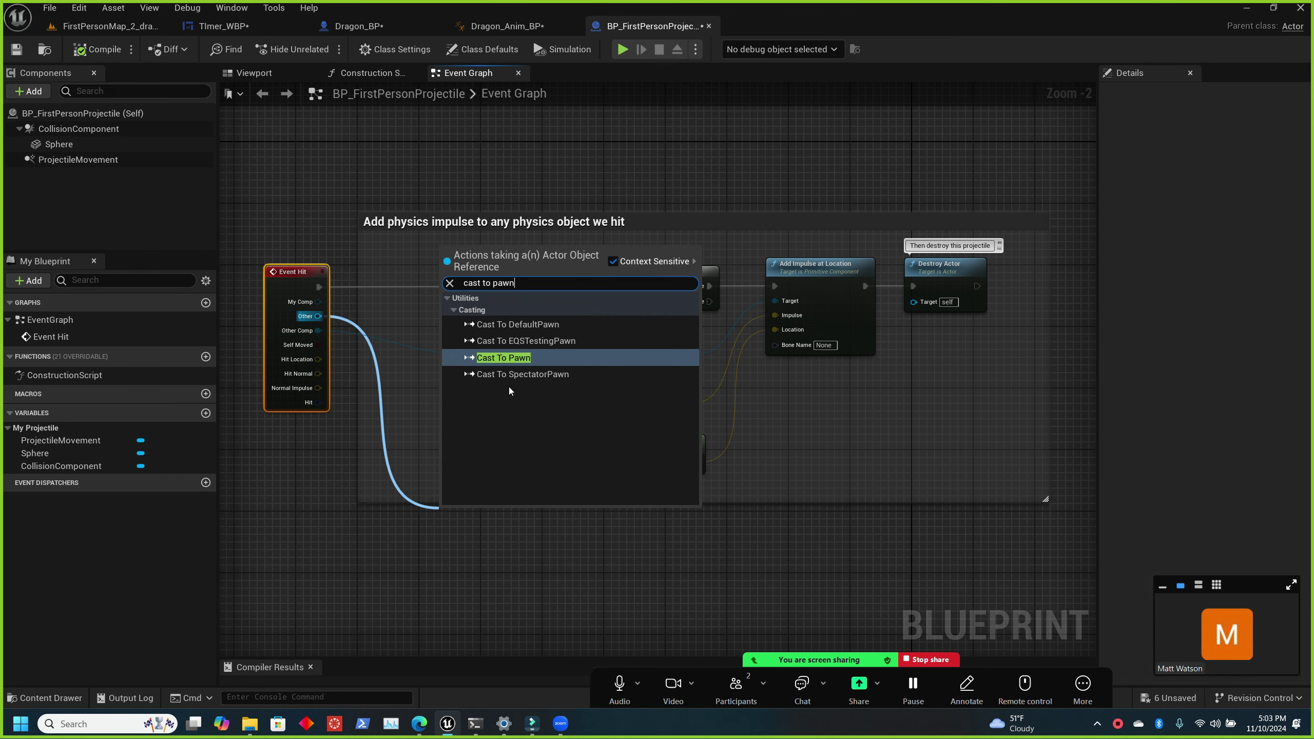
pyautogui.click(520, 359)
pyautogui.moveTo(486, 510); pyautogui.dragTo(402, 425)
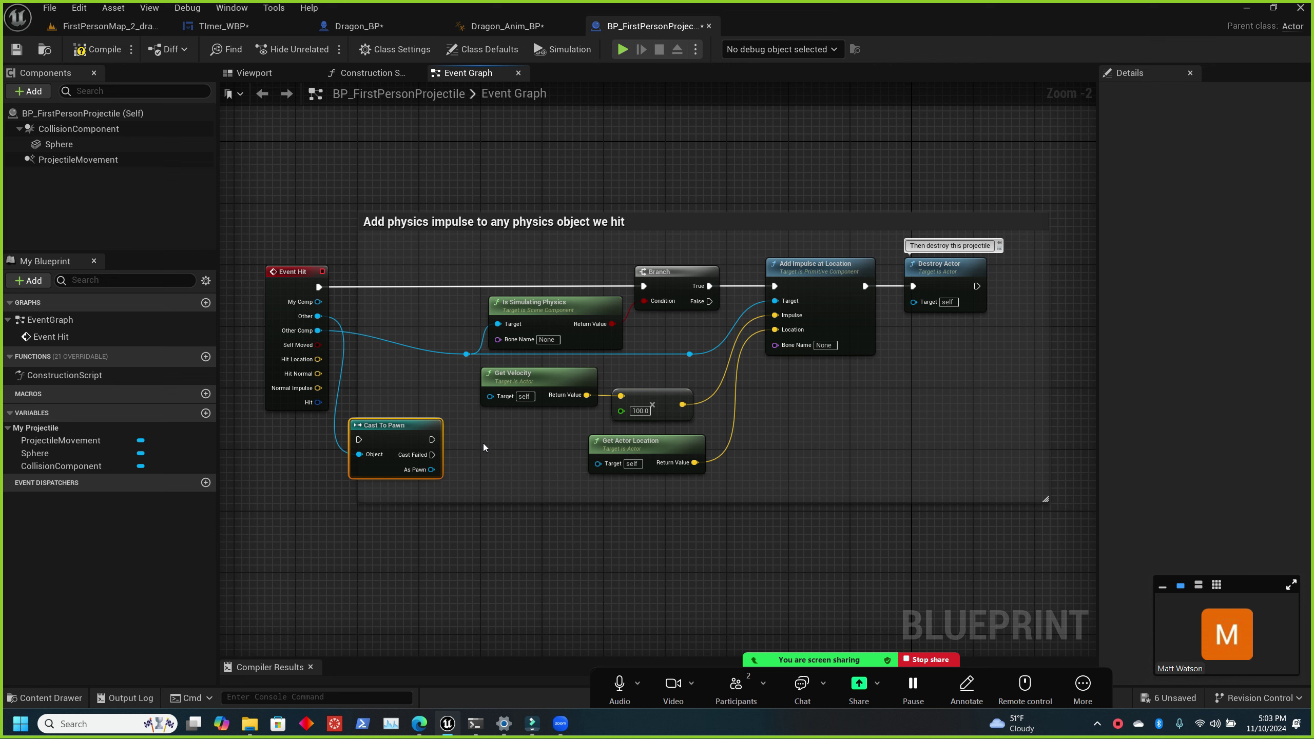
# - Wire Event Hit's exec into the cast and route Cast Failed into the Branch
pyautogui.moveTo(319, 286); pyautogui.dragTo(644, 293)
pyautogui.click(400, 426)
pyautogui.moveTo(411, 423); pyautogui.dragTo(445, 269)
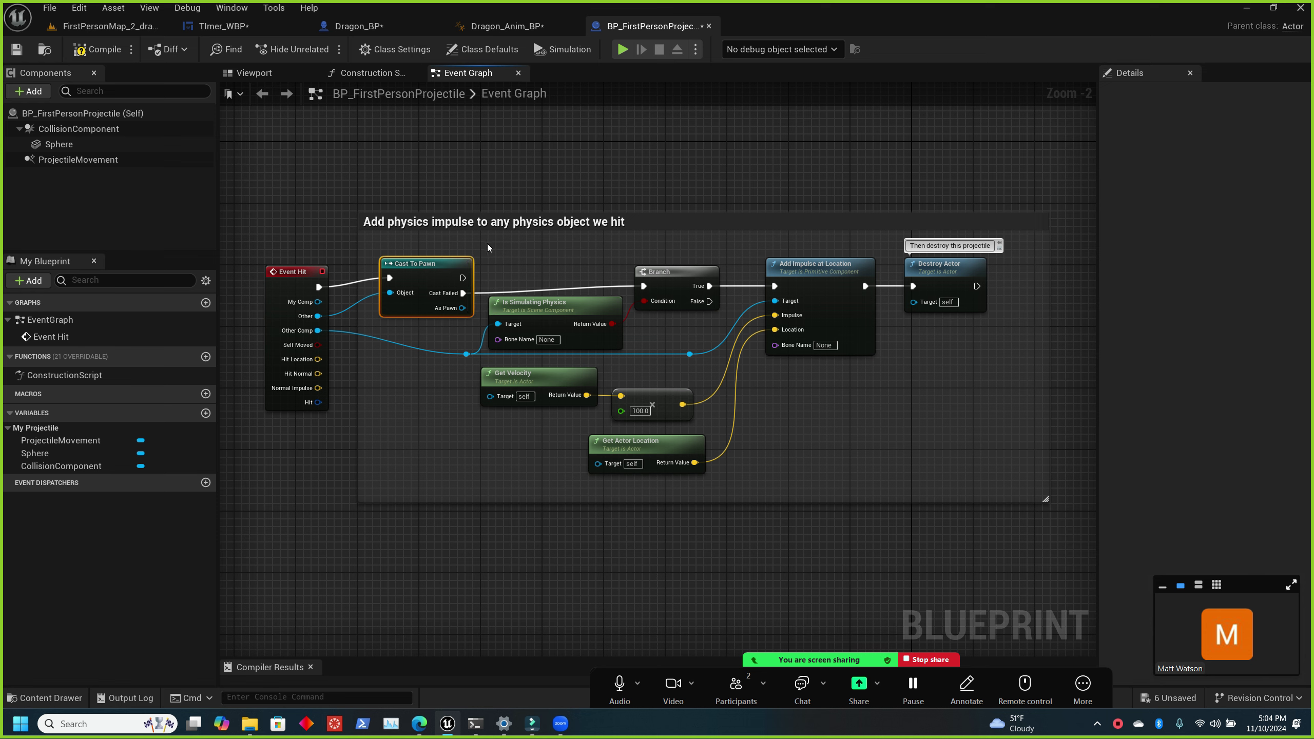
# - Add an Apply Damage node wired to the cast's As Pawn output
pyautogui.moveTo(464, 308); pyautogui.dragTo(473, 336)
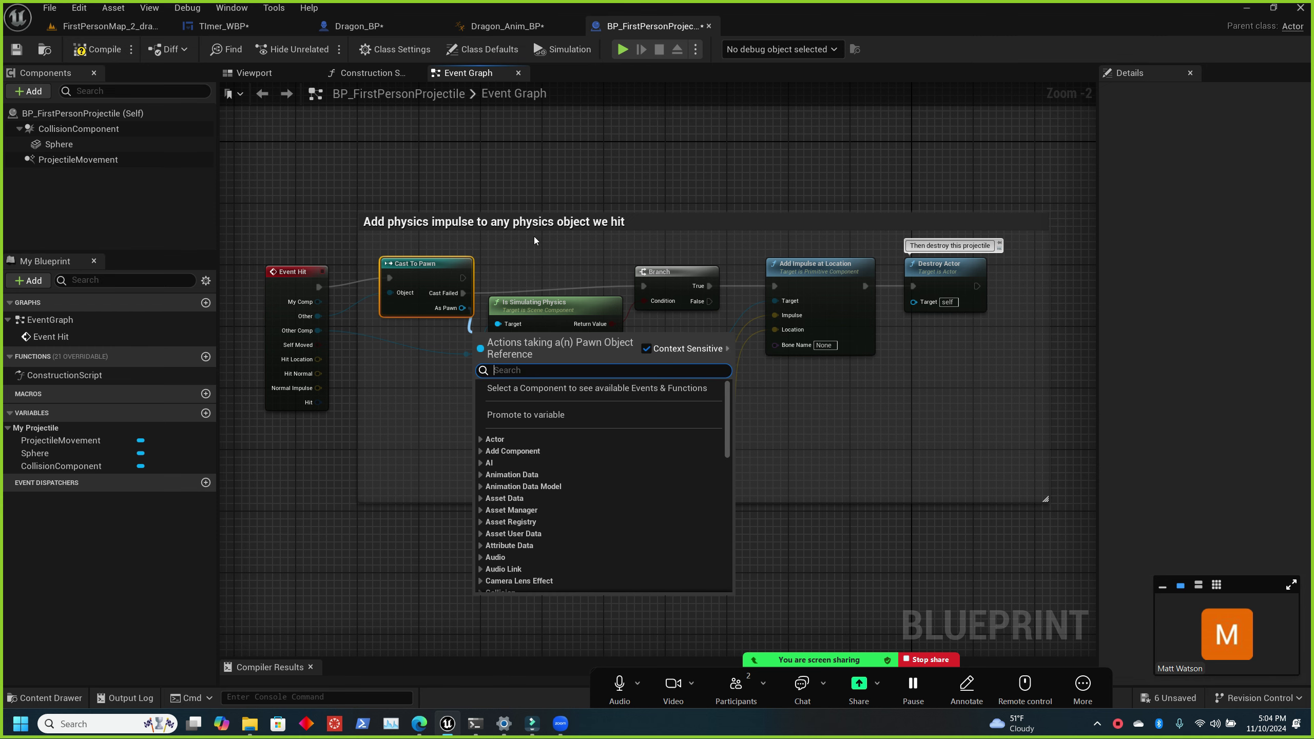
pyautogui.click(458, 334)
pyautogui.moveTo(441, 264); pyautogui.dragTo(606, 181)
pyautogui.write('apply damage')
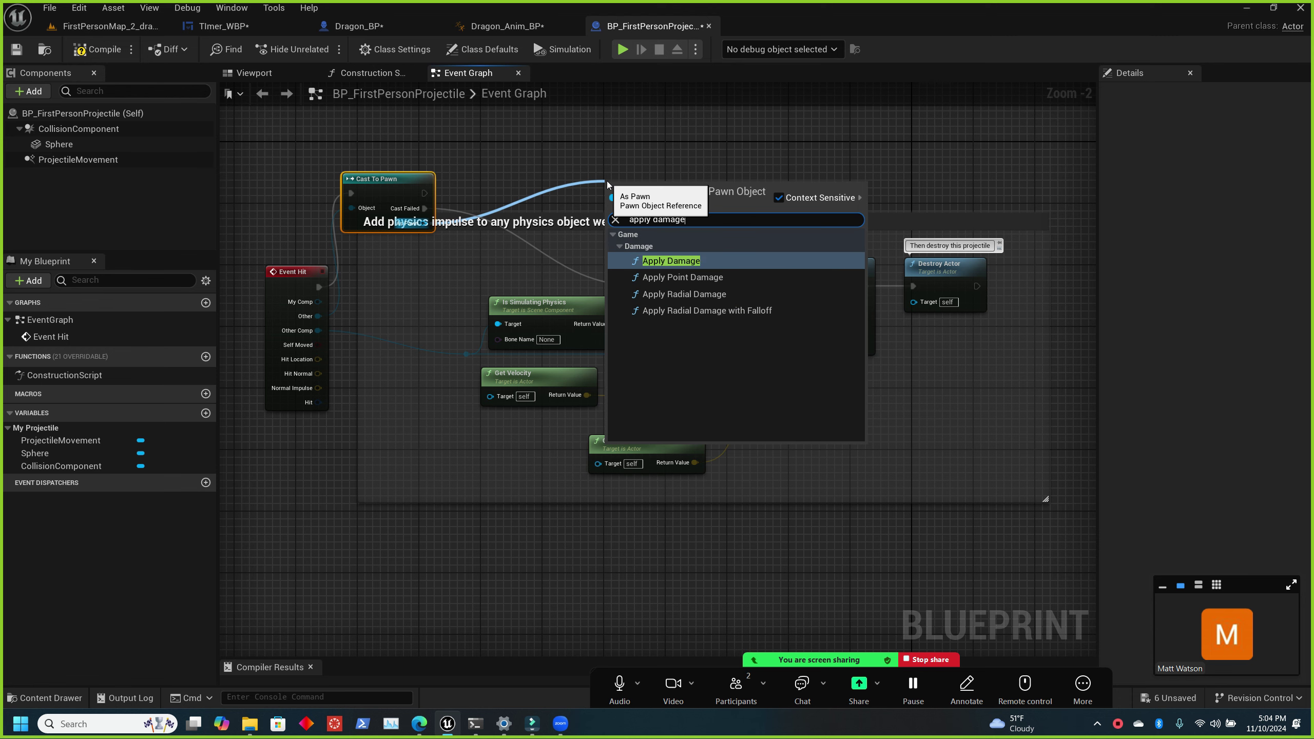
pyautogui.press('Return')
# - Connect Apply Damage's exec output to Destroy Actor and compile the blueprint
pyautogui.moveTo(624, 143); pyautogui.dragTo(624, 128)
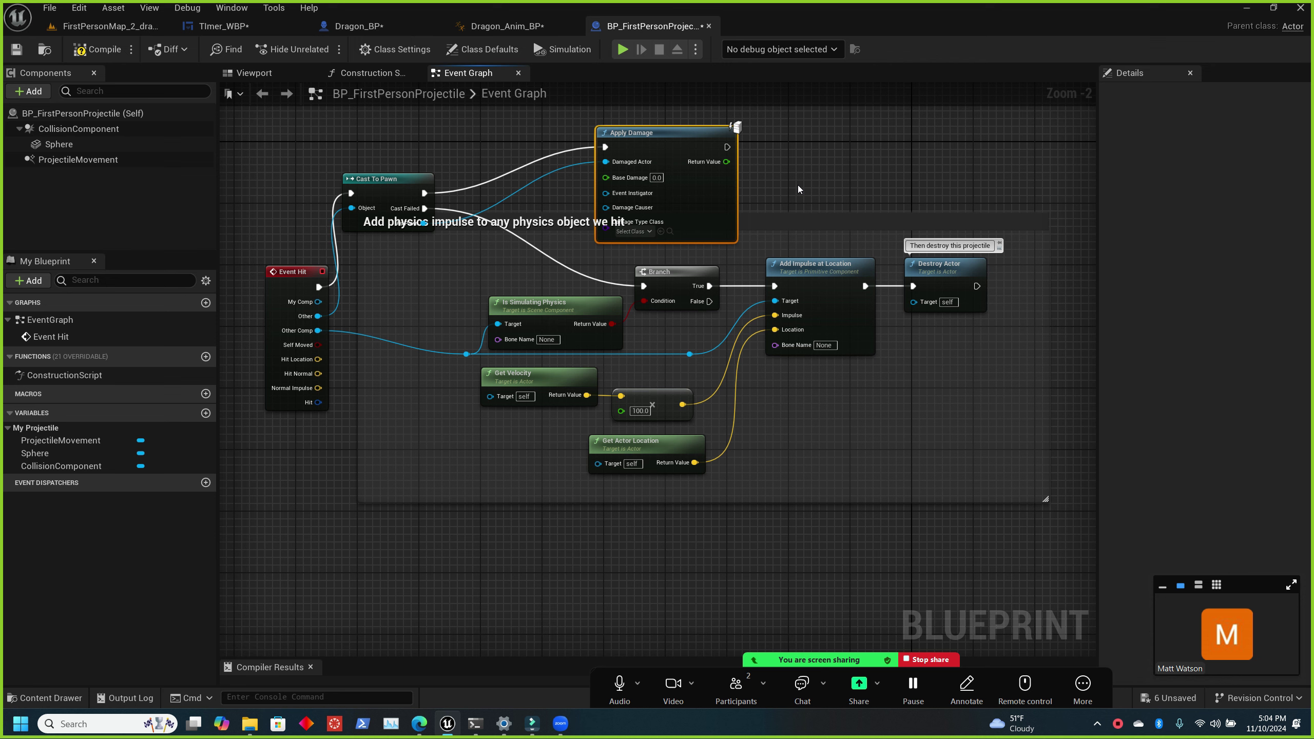
pyautogui.moveTo(727, 147); pyautogui.dragTo(914, 286)
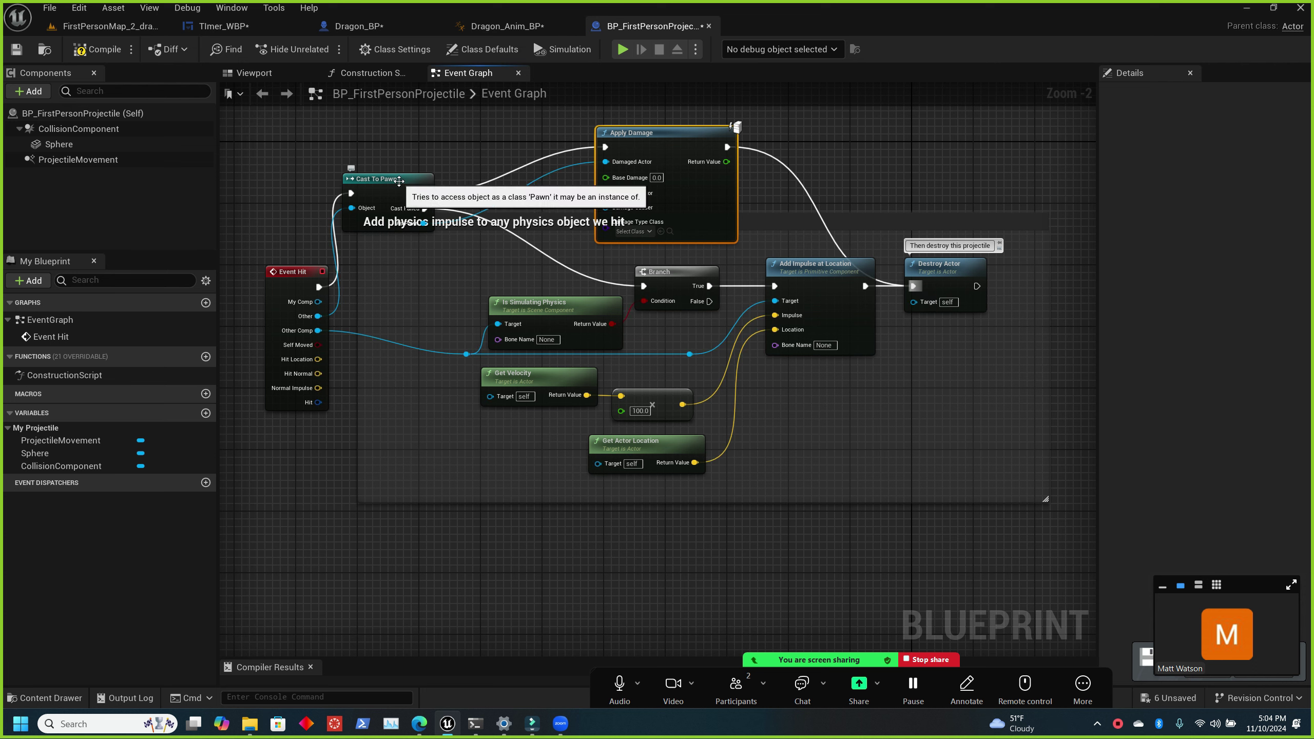
pyautogui.click(97, 50)
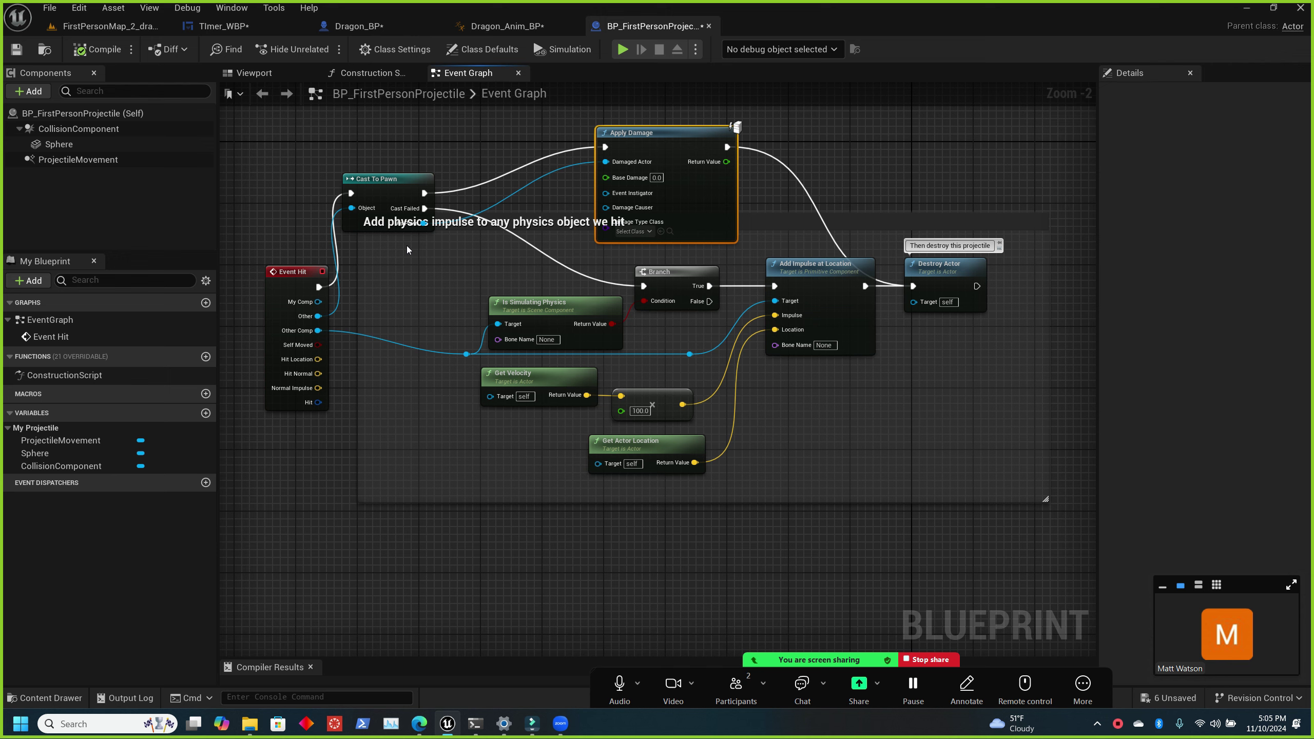
# - Play FirstPersonMap, shoot a dragon to see HIT and its health bar drop, then stop
pyautogui.click(152, 31)
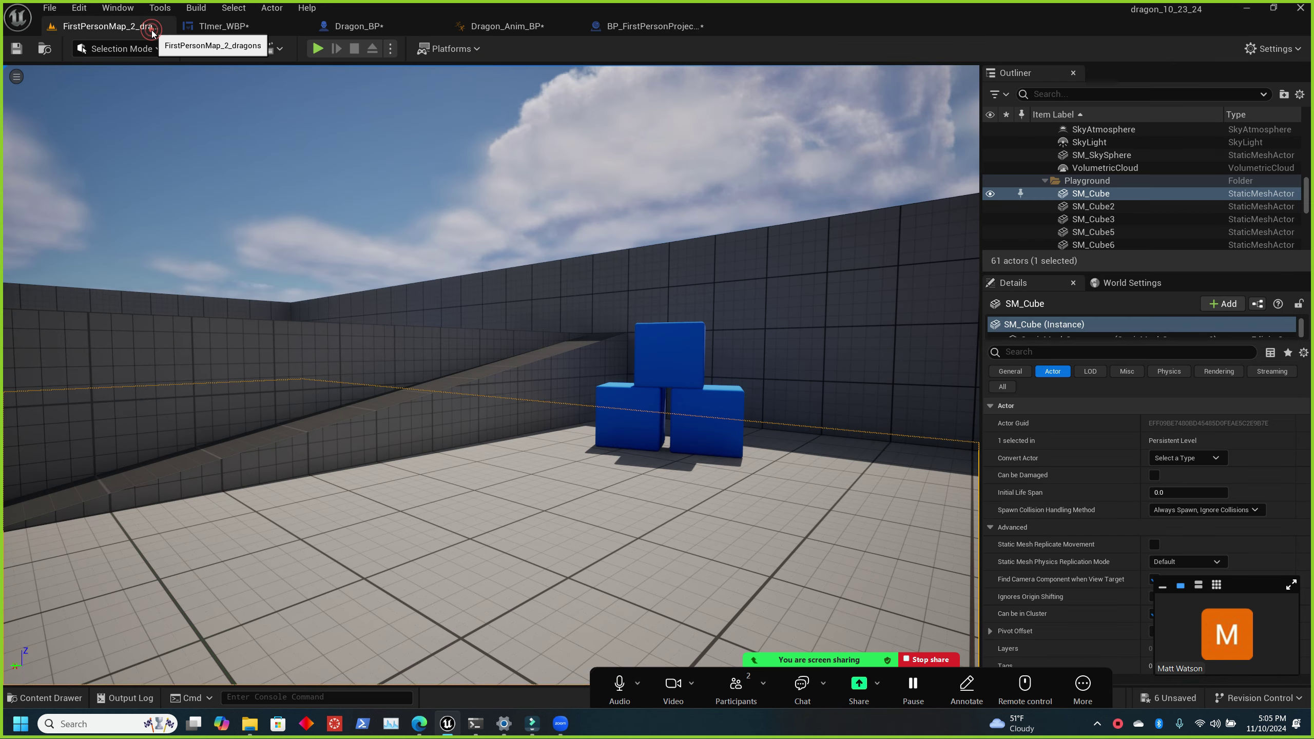
pyautogui.click(318, 48)
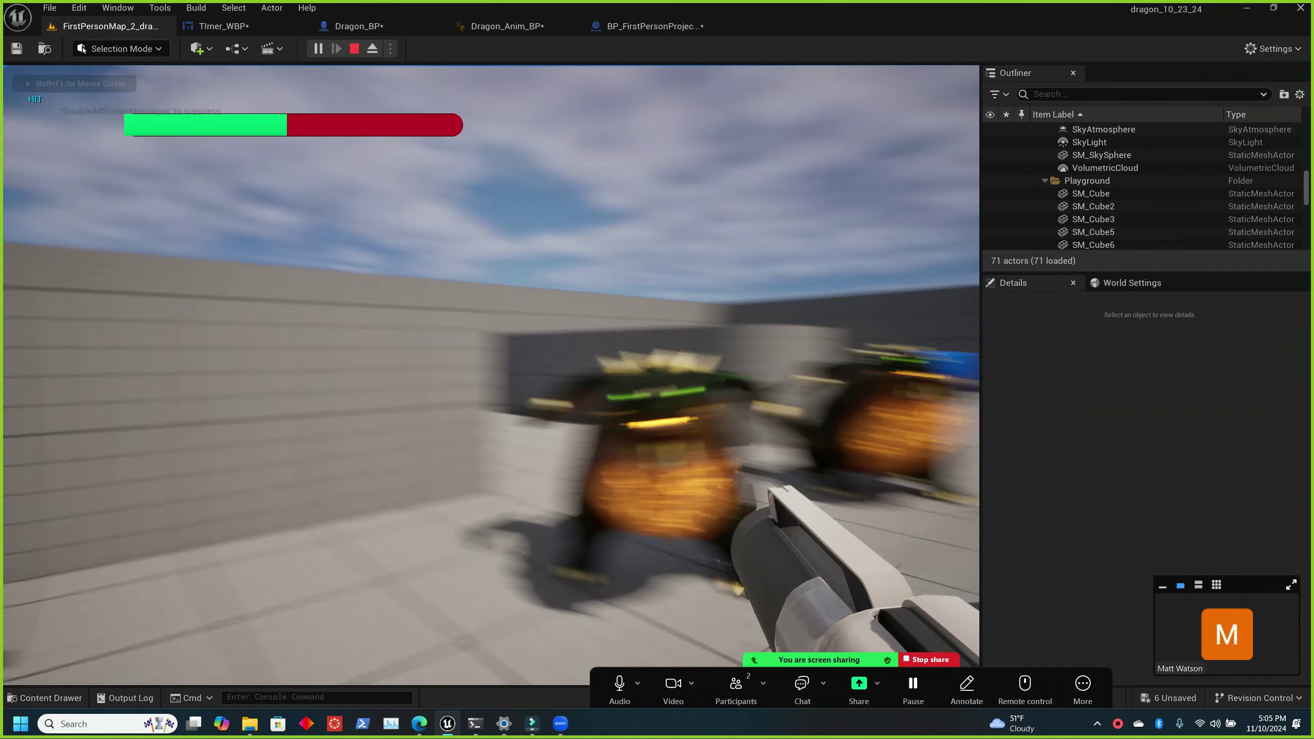
pyautogui.click(490, 375)
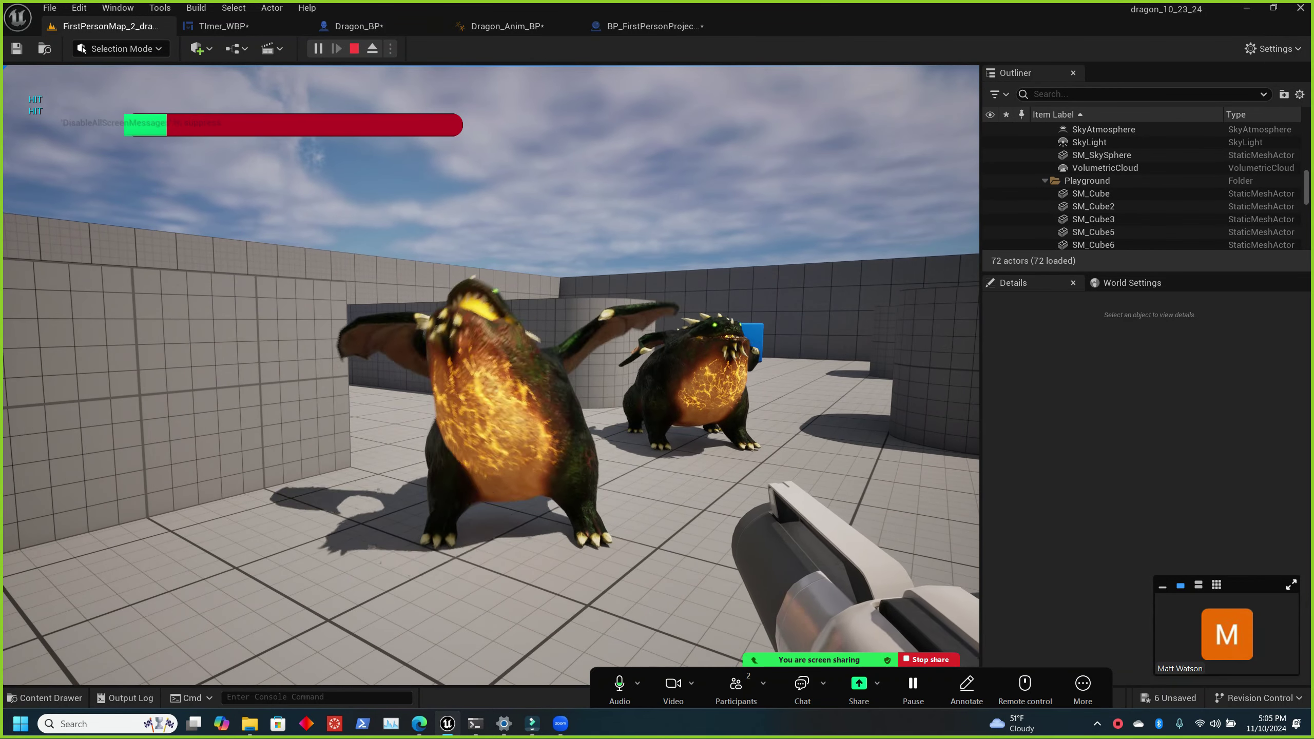
pyautogui.press('Escape')
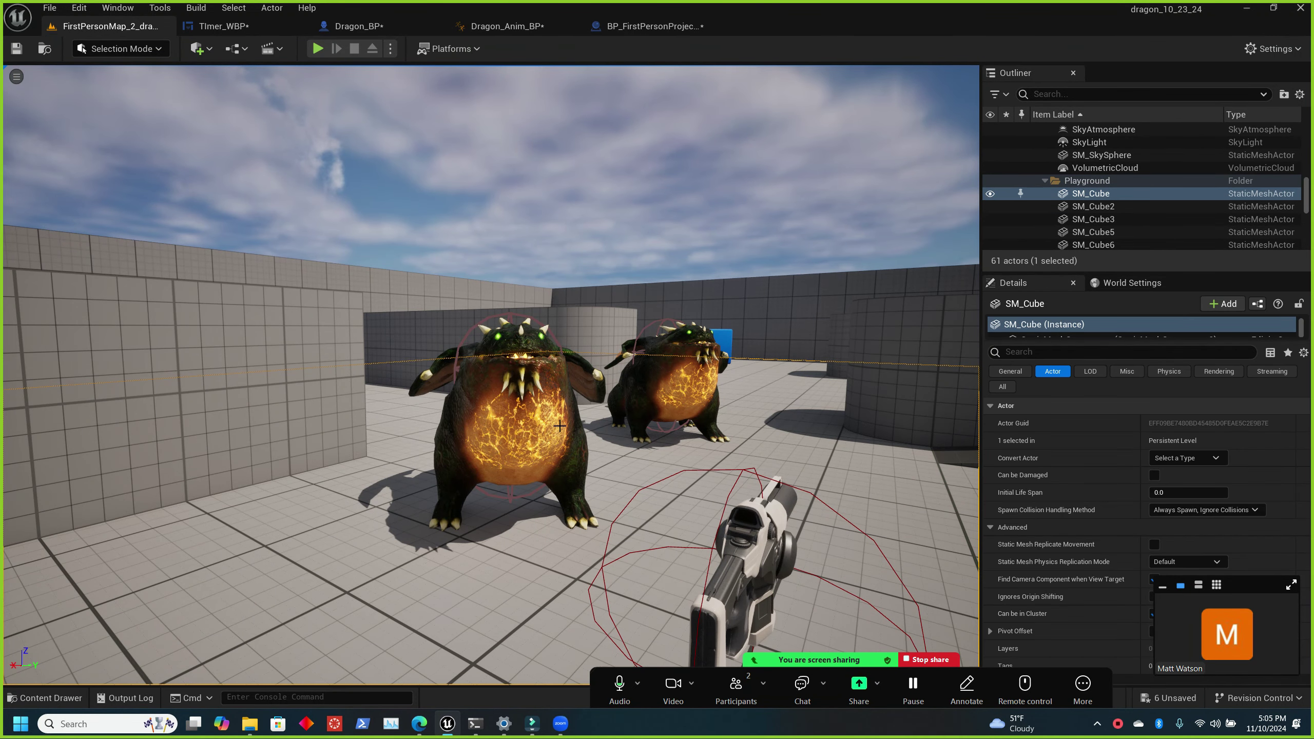
pyautogui.click(559, 425)
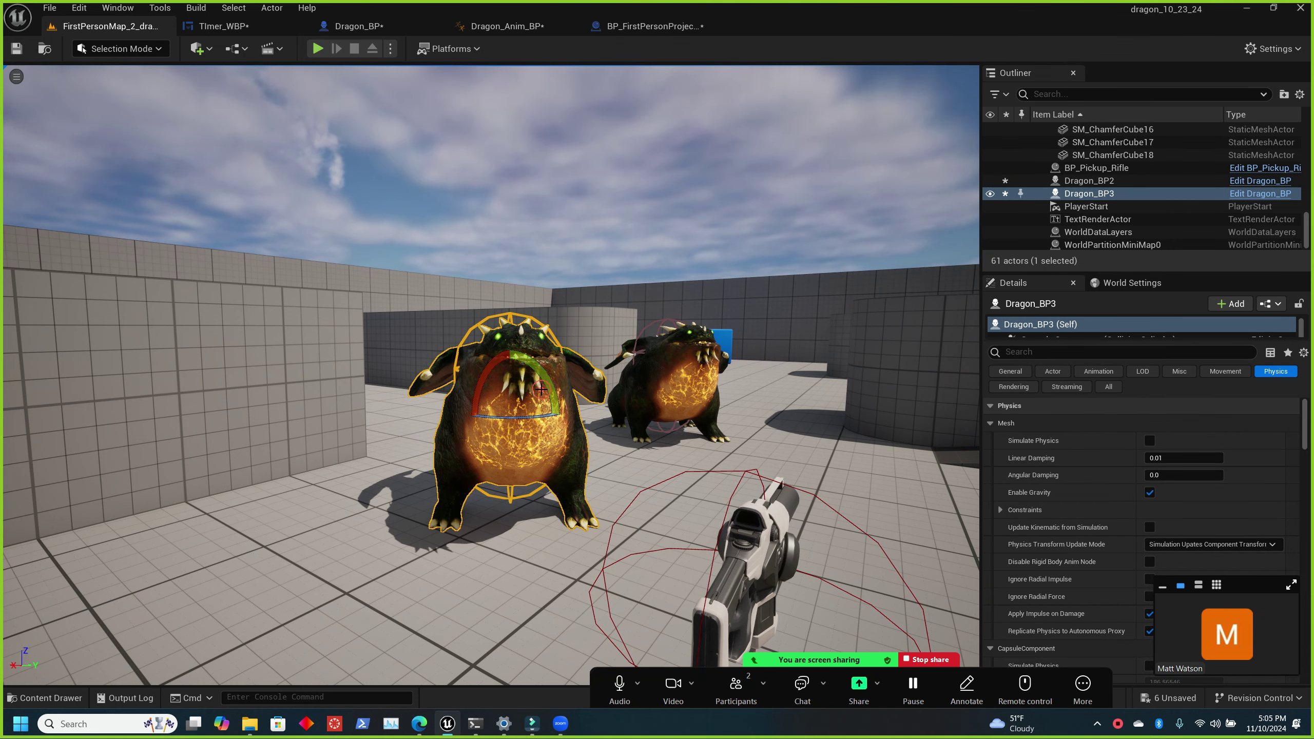
pyautogui.hotkey('ctrl', 'z')
pyautogui.click(554, 440)
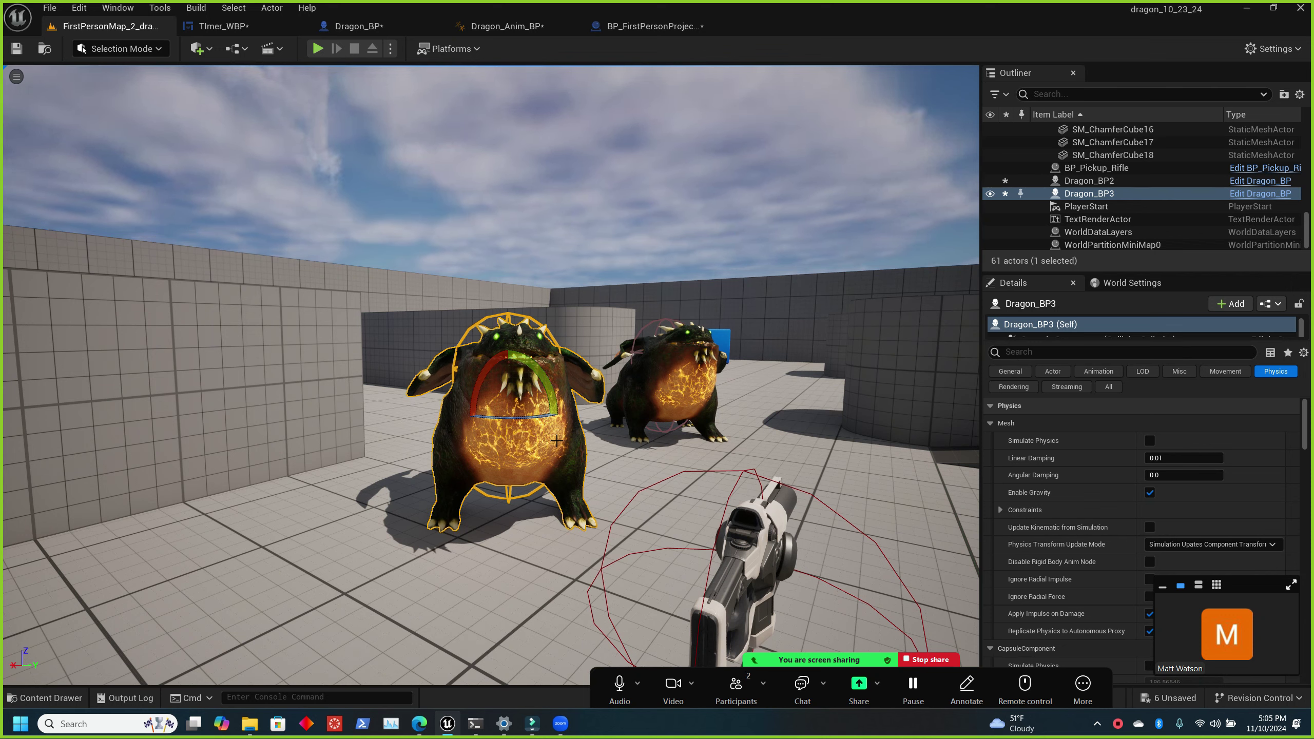
pyautogui.click(315, 48)
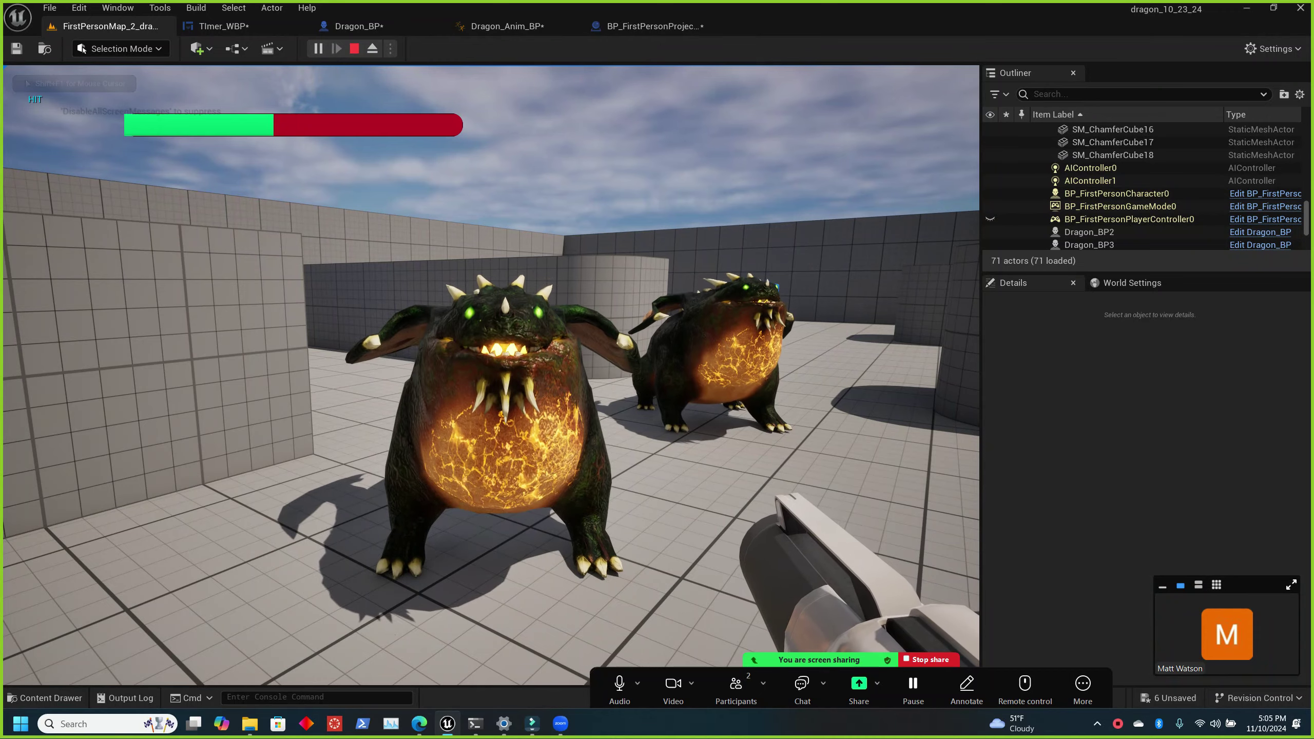
pyautogui.press('Escape')
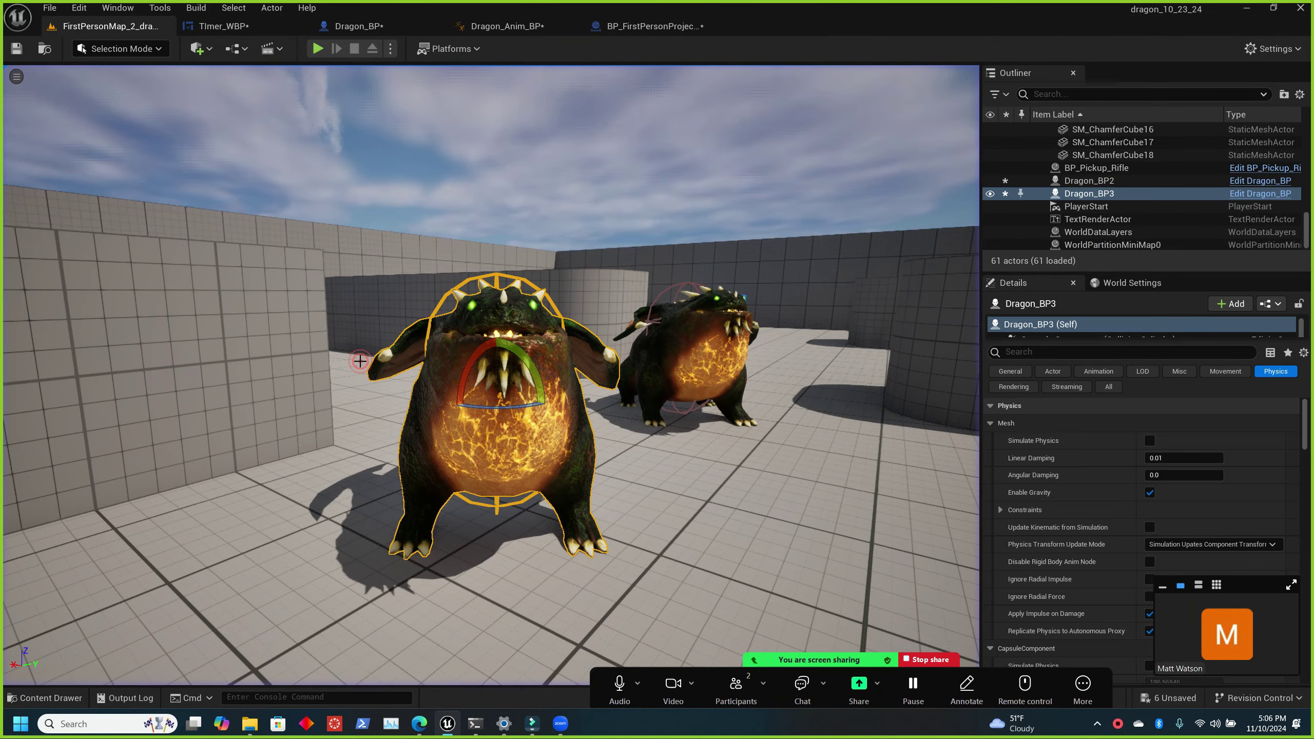